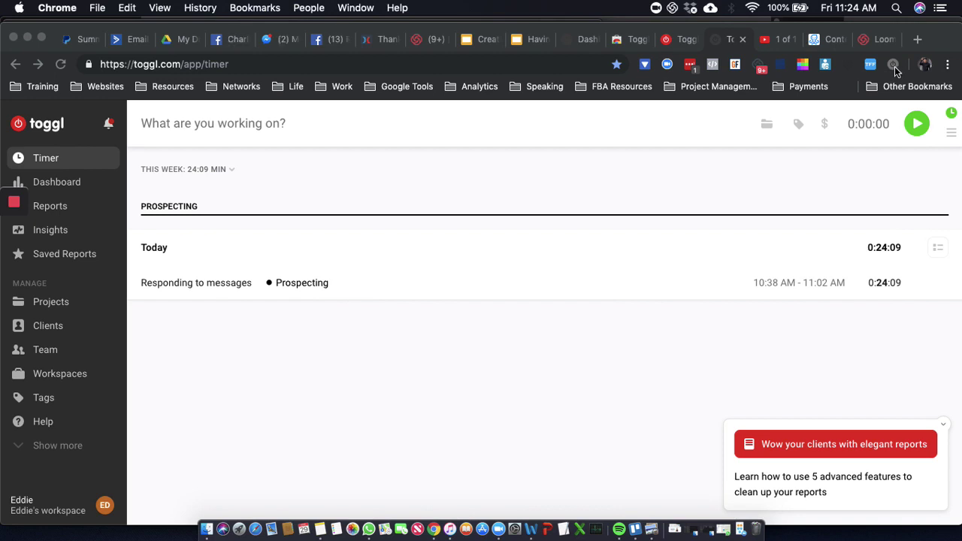
Review Toggl Button's General settings: post-start popup and right-click Start timer on, idle detection off.
left_click(685, 42)
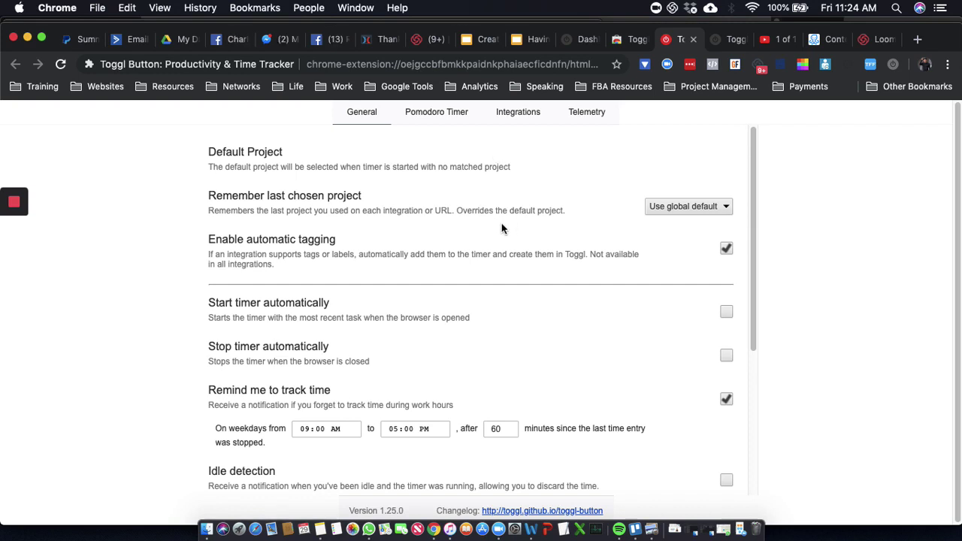
scroll(519, 225, "down", 1)
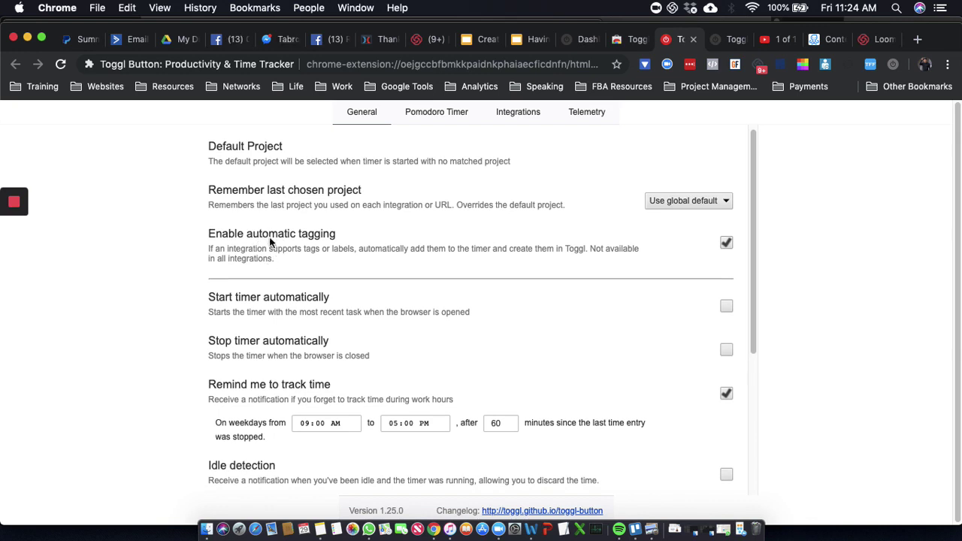
scroll(262, 287, "down", 2)
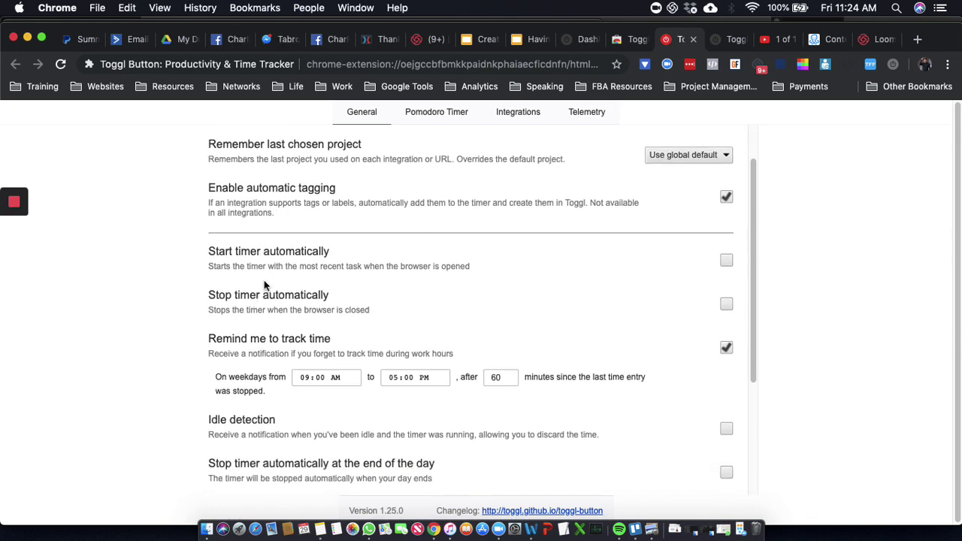
scroll(264, 284, "down", 1)
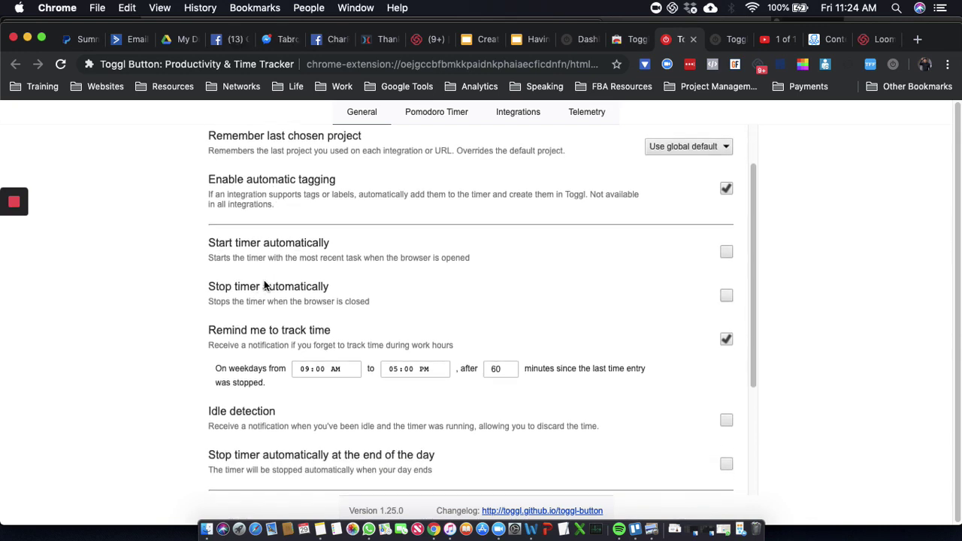
scroll(264, 284, "down", 1)
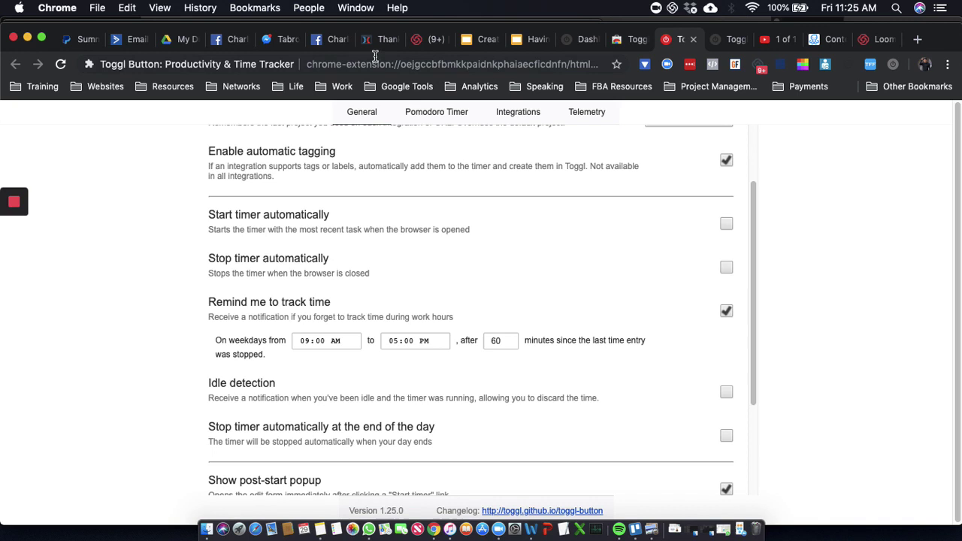
scroll(262, 316, "down", 2)
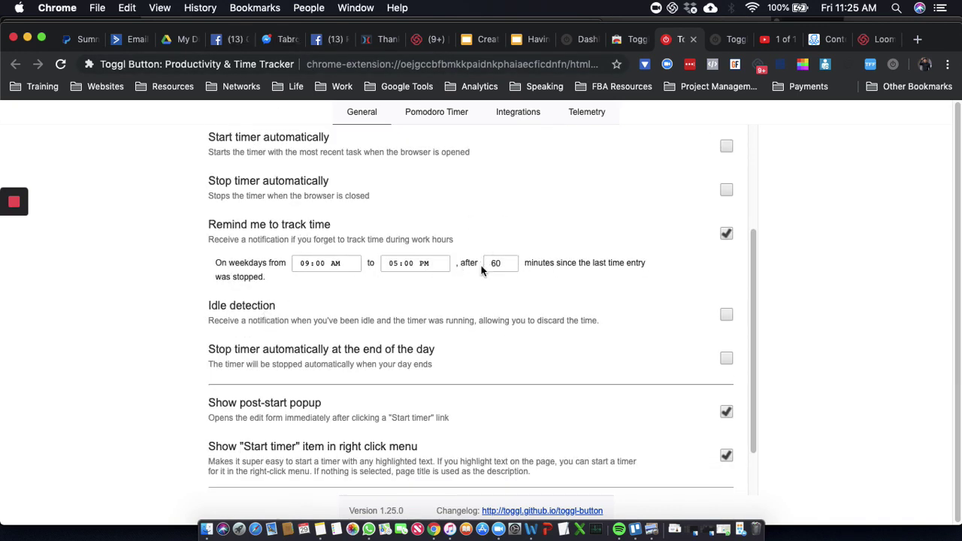
scroll(346, 284, "down", 1)
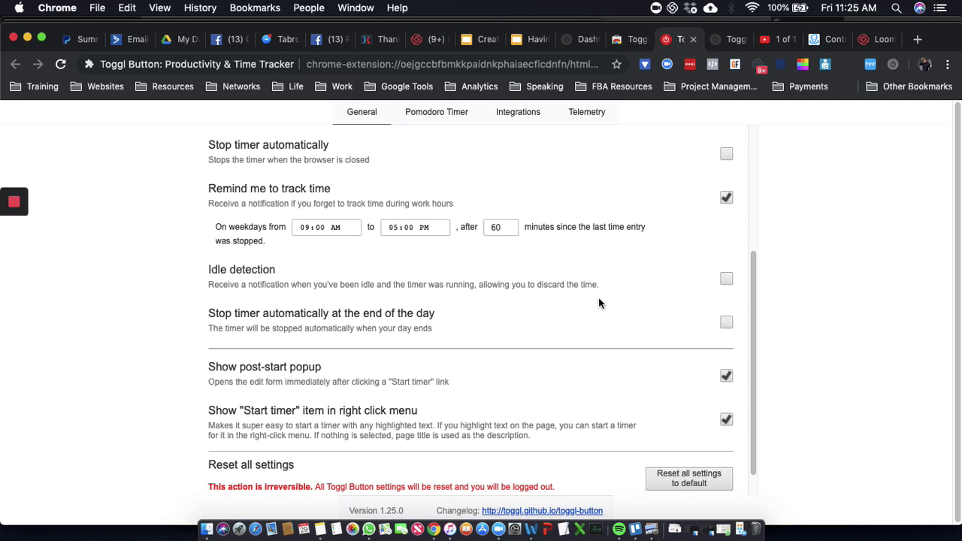
scroll(331, 294, "down", 2)
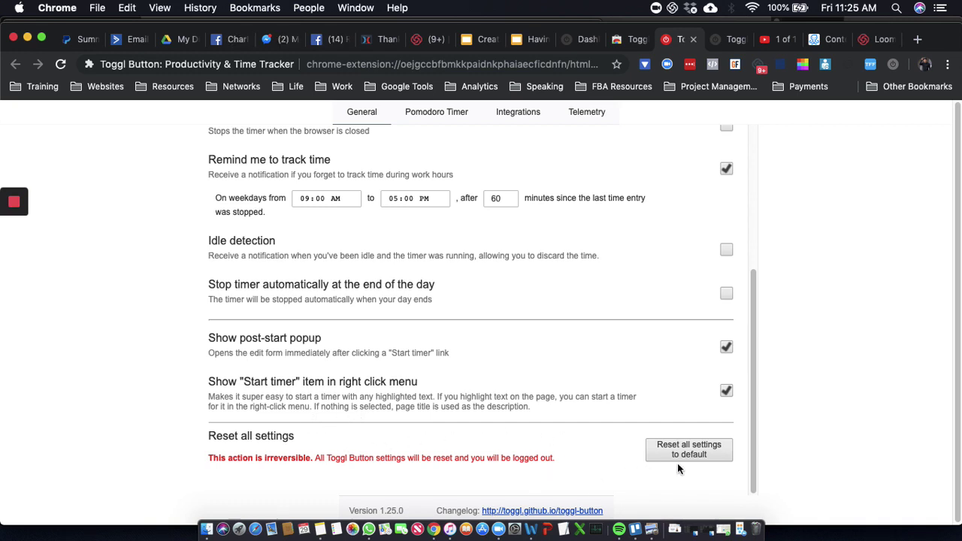
scroll(472, 482, "up", 5)
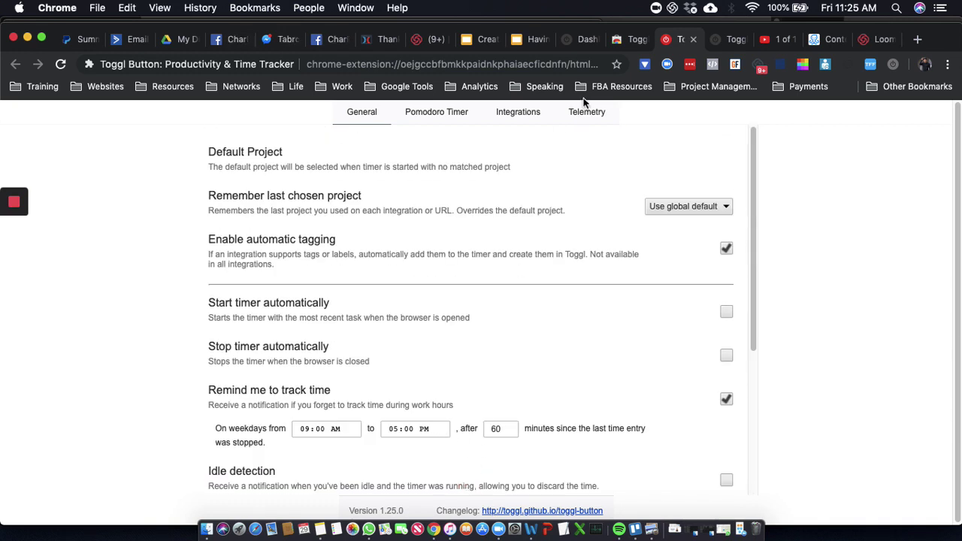
Go from the Pomodoro Timer settings to the Integrations list of supported sites.
left_click(444, 119)
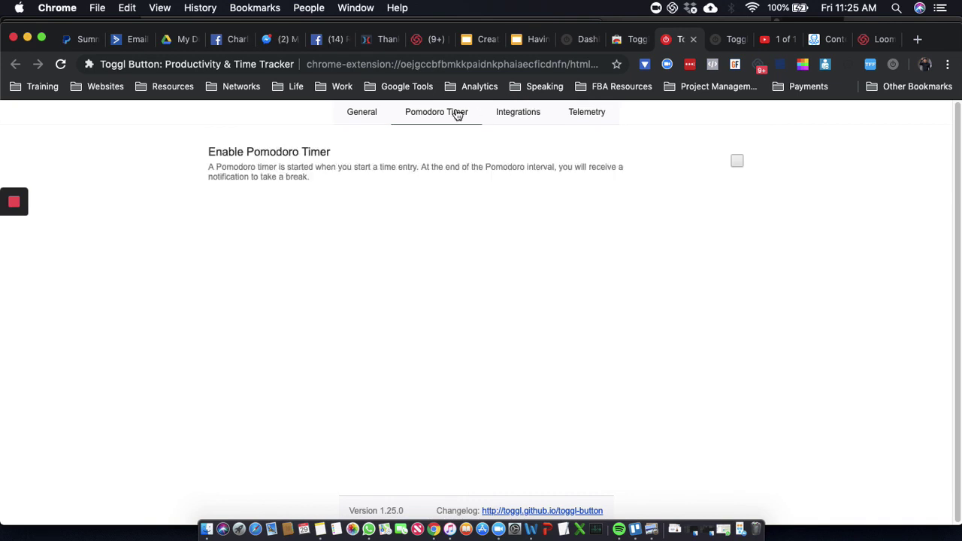
left_click(507, 112)
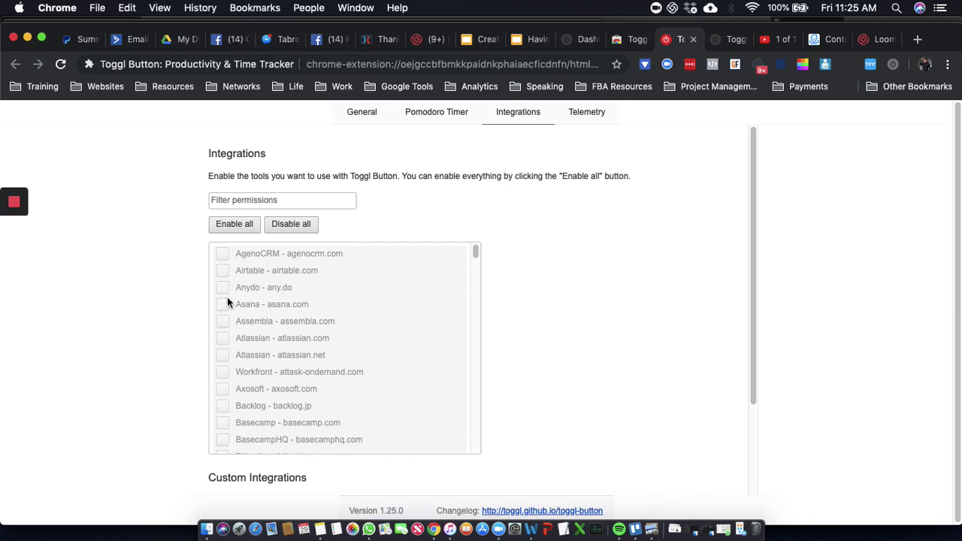
Enable the Airtable and Asana integrations, allowing access to airtable.com and app.asana.com.
left_click(223, 271)
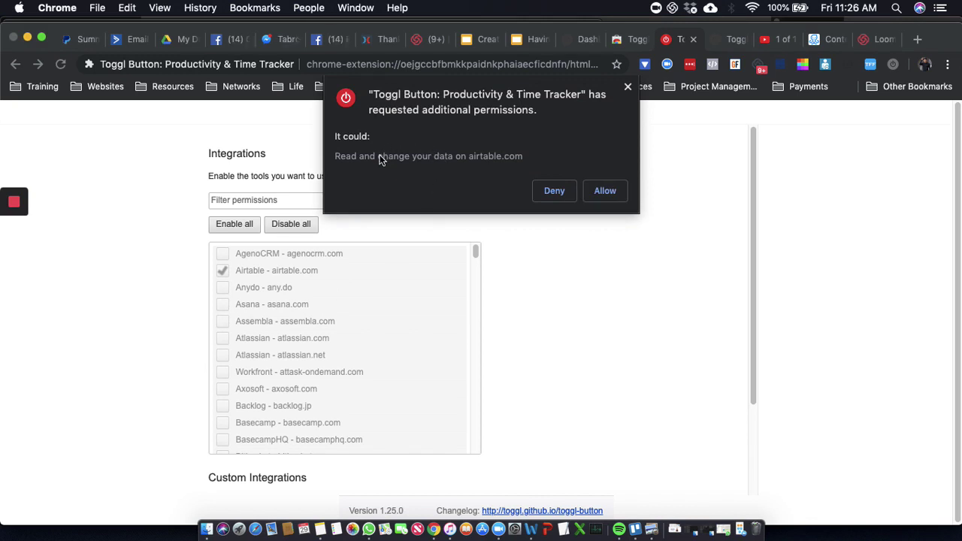
left_click(605, 190)
left_click(222, 304)
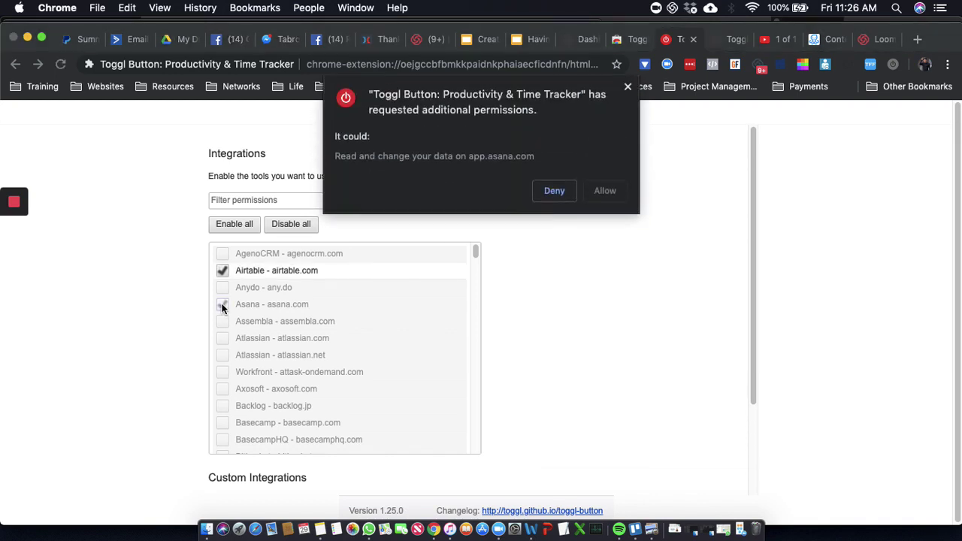
left_click(603, 190)
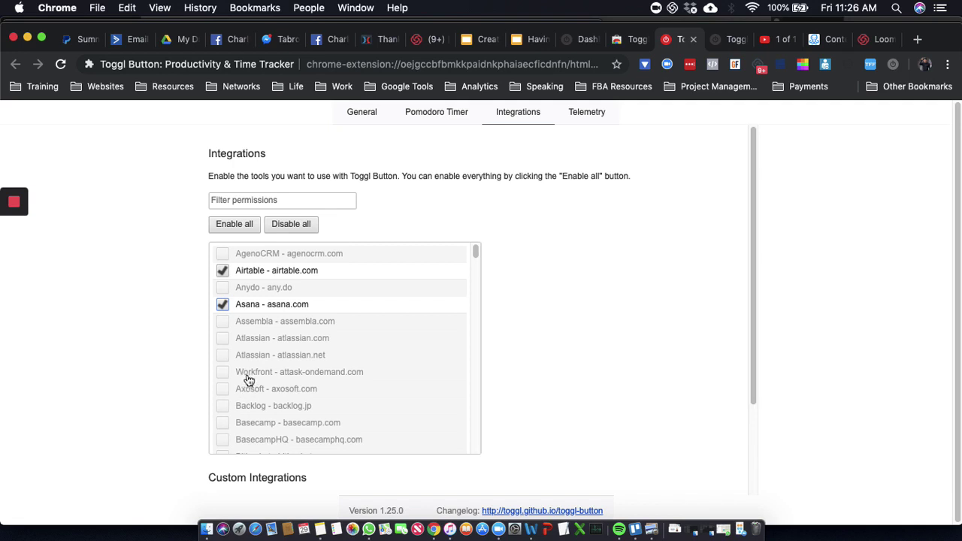
Scroll the integrations list down to Github, Gitlab and Google Calendar.
scroll(257, 365, "down", 1)
scroll(257, 366, "down", 5)
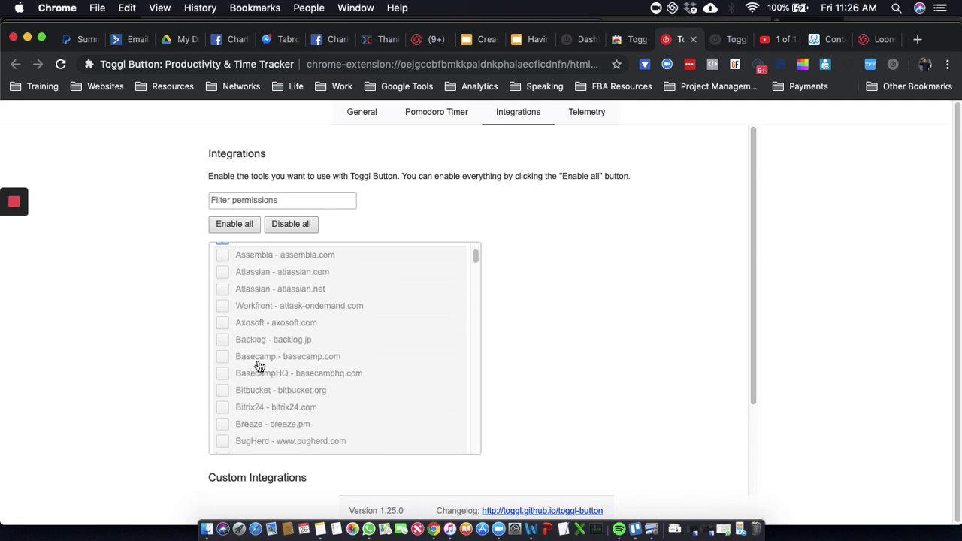
scroll(287, 374, "down", 4)
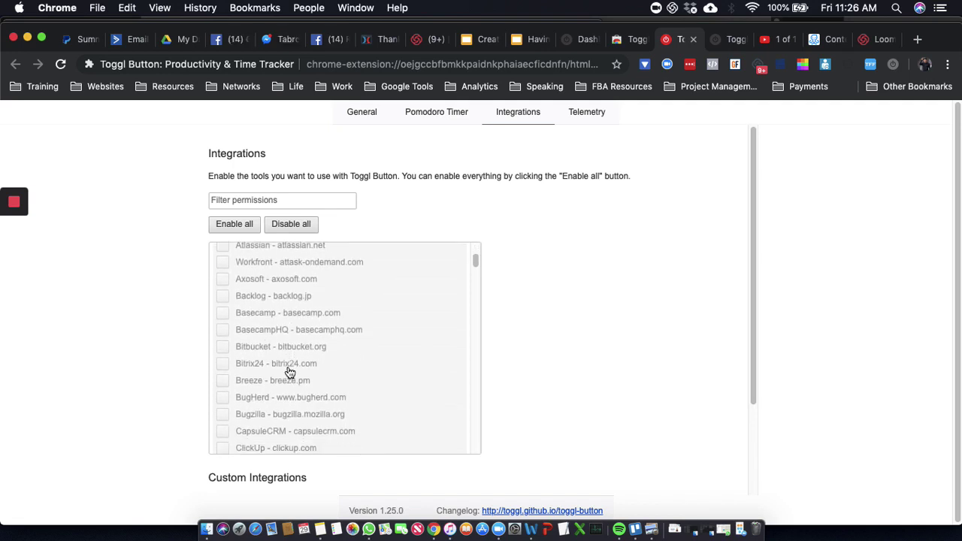
scroll(292, 369, "down", 2)
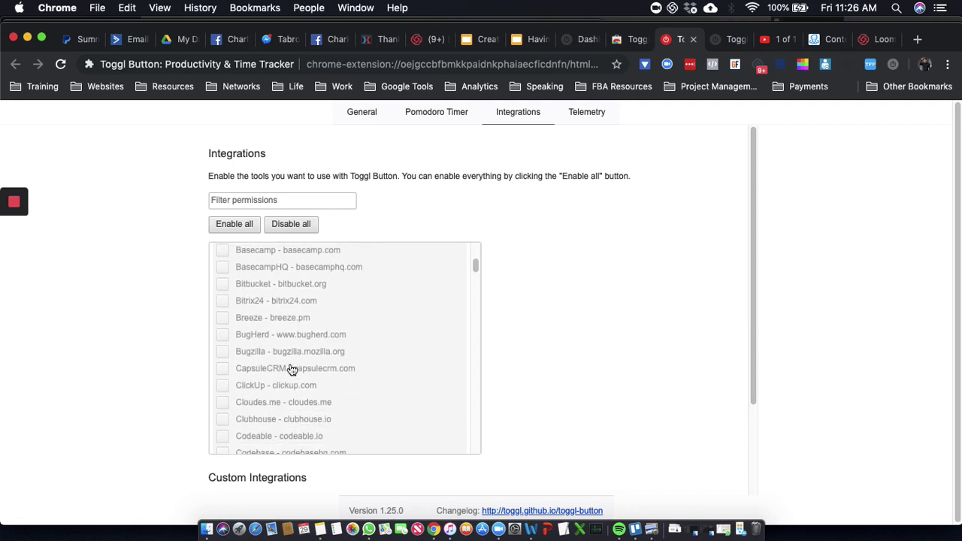
scroll(292, 370, "down", 2)
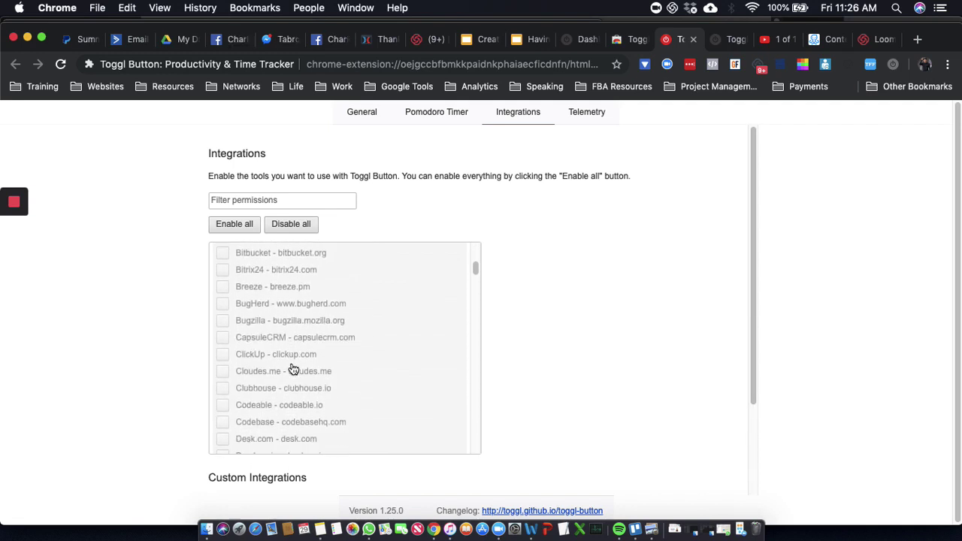
scroll(294, 368, "down", 3)
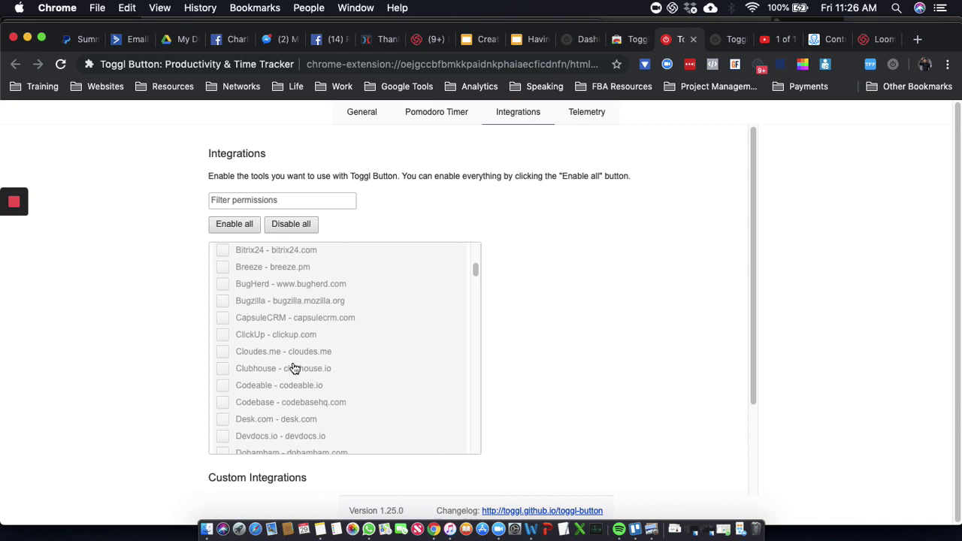
scroll(294, 368, "down", 10)
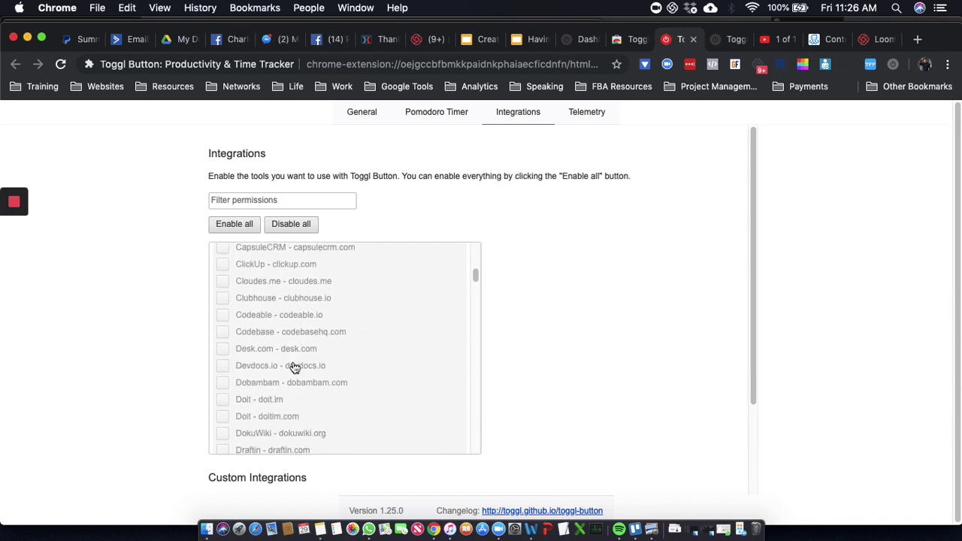
scroll(294, 366, "down", 6)
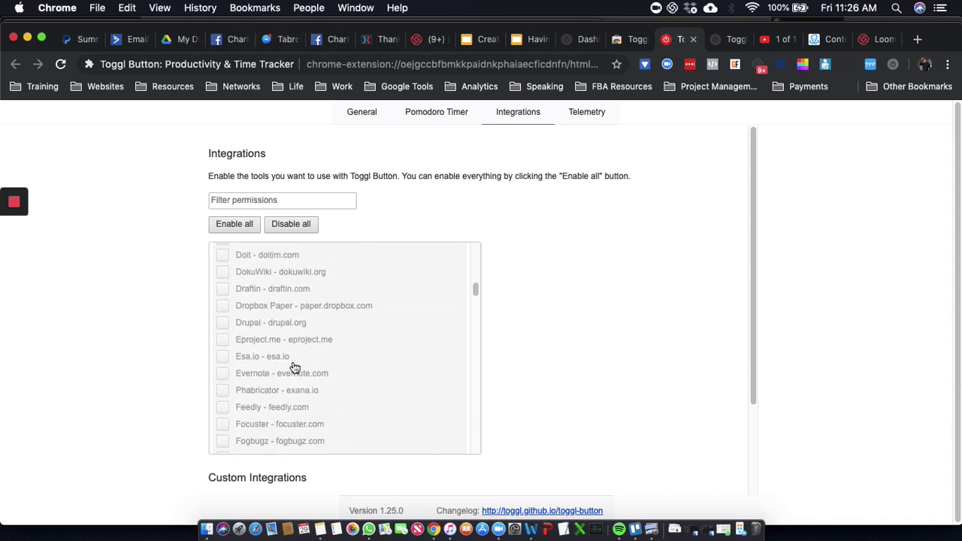
scroll(294, 367, "down", 6)
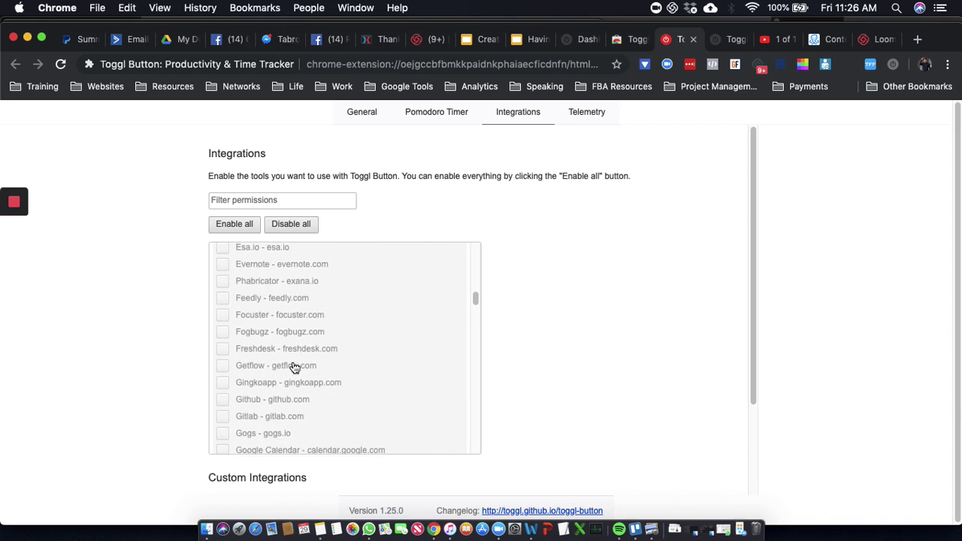
Enable the Google Calendar and Google Docs integrations, granting their site access.
left_click(223, 374)
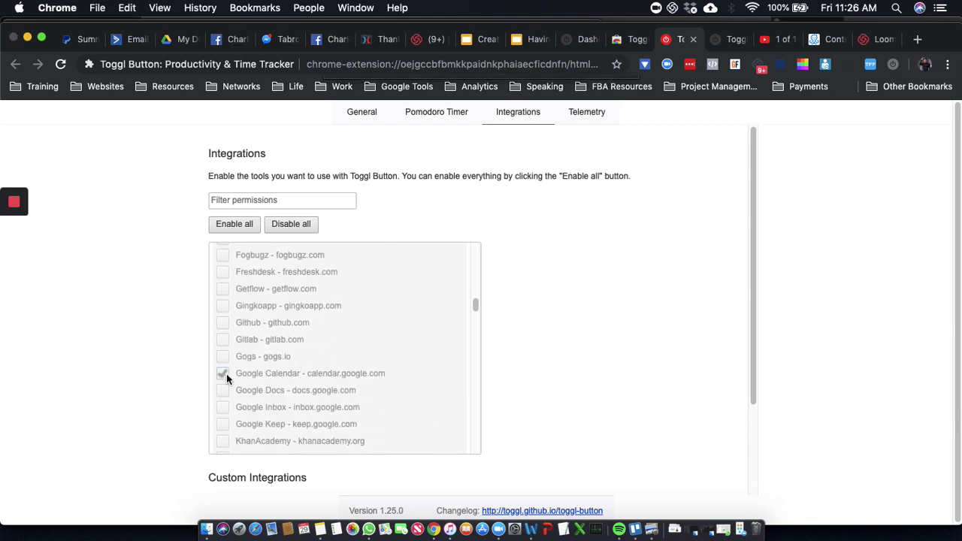
left_click(608, 191)
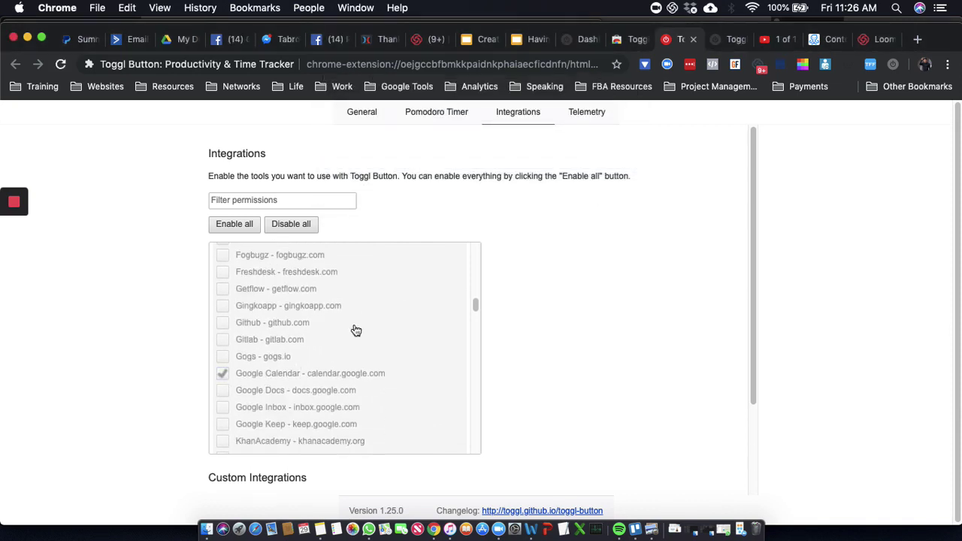
scroll(356, 331, "down", 2)
left_click(222, 367)
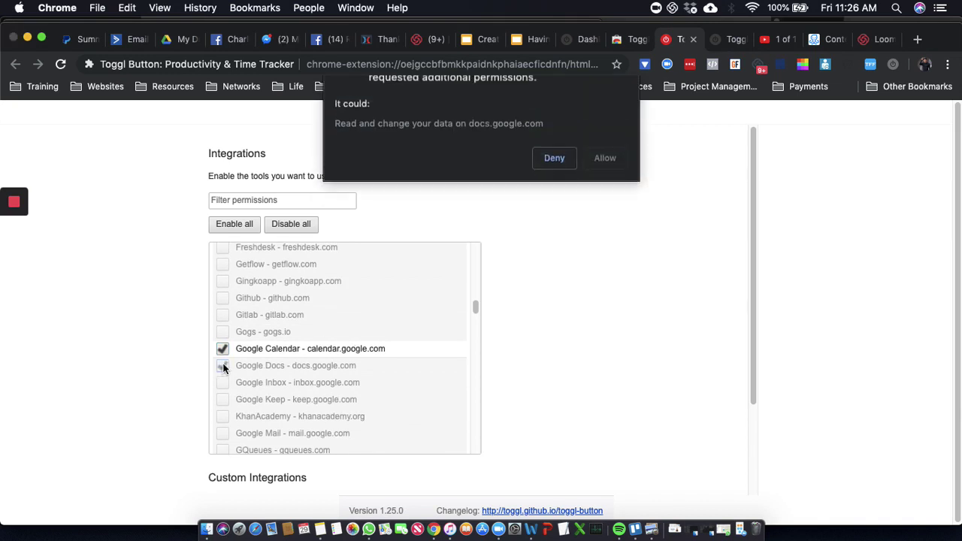
left_click(610, 194)
Enable the Google Inbox and Google Mail integrations, allowing inbox.google.com and mail.google.com.
scroll(359, 335, "down", 1)
scroll(358, 335, "down", 3)
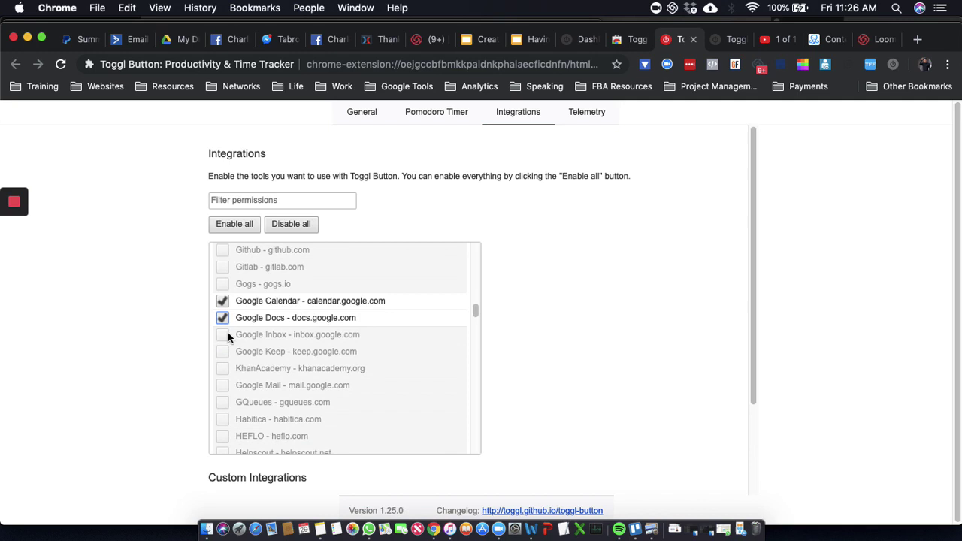
left_click(223, 335)
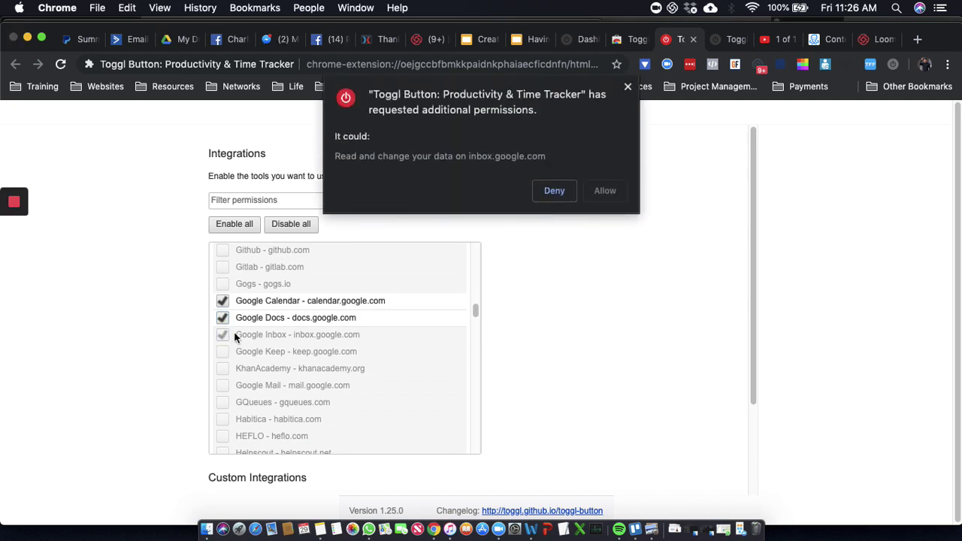
left_click(612, 197)
scroll(433, 322, "down", 4)
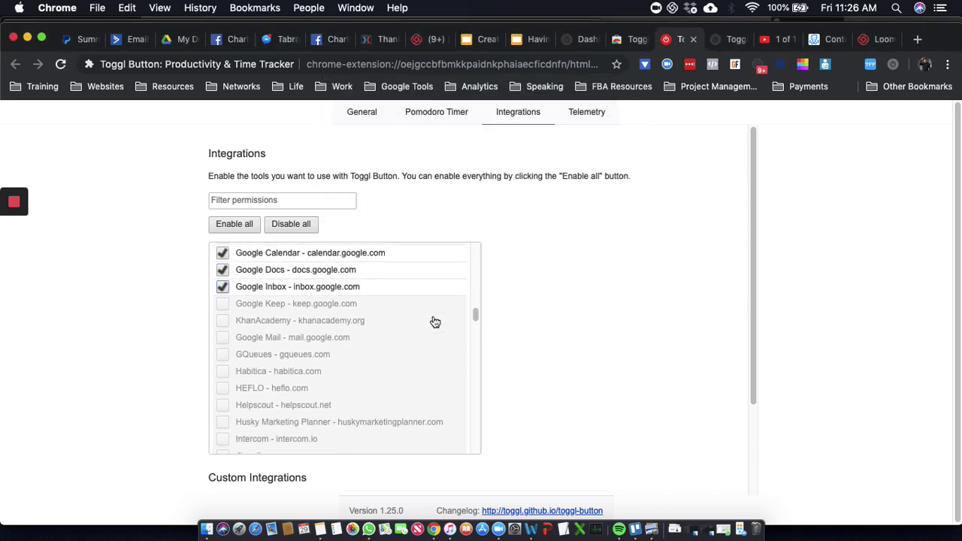
scroll(434, 321, "down", 2)
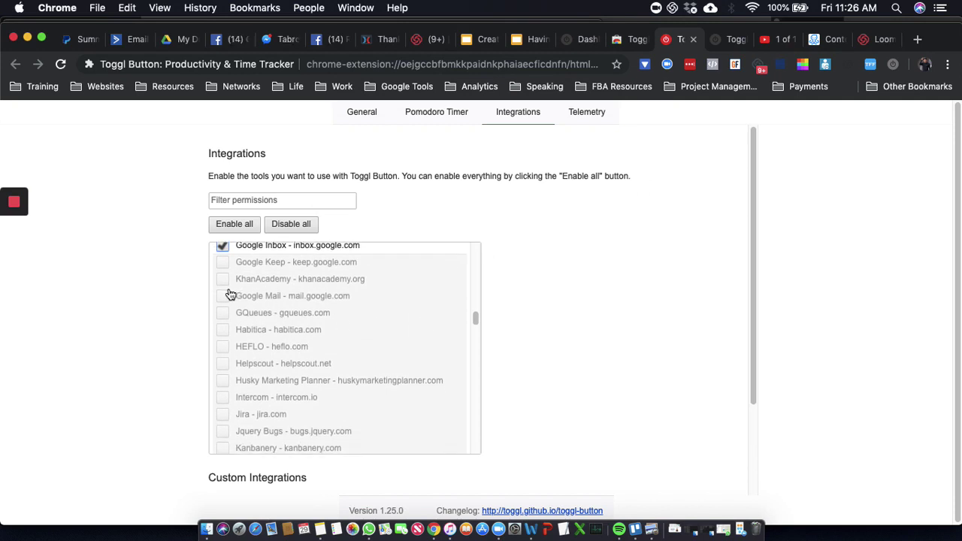
left_click(219, 296)
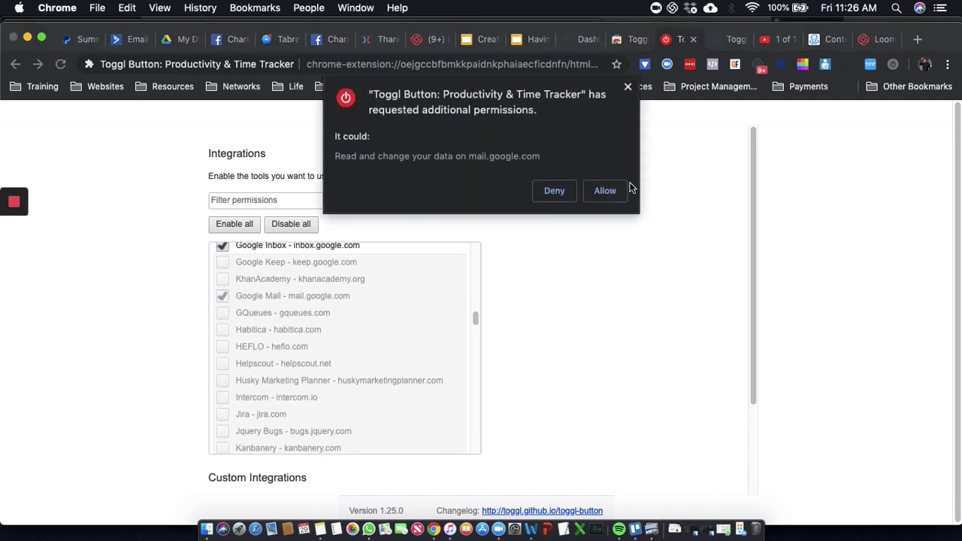
left_click(623, 188)
scroll(345, 334, "down", 2)
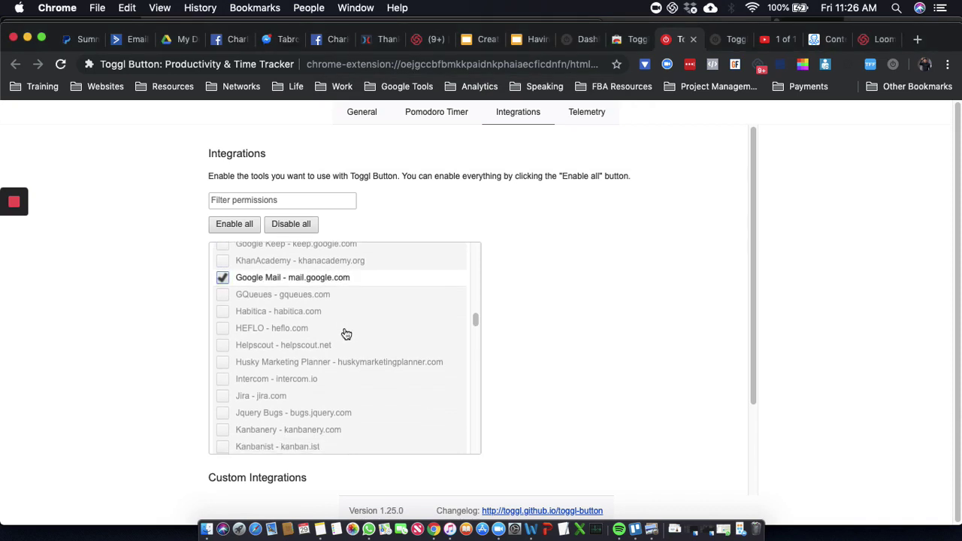
Enable the Trello integration near the list's end, granting access to trello.com.
scroll(342, 335, "down", 3)
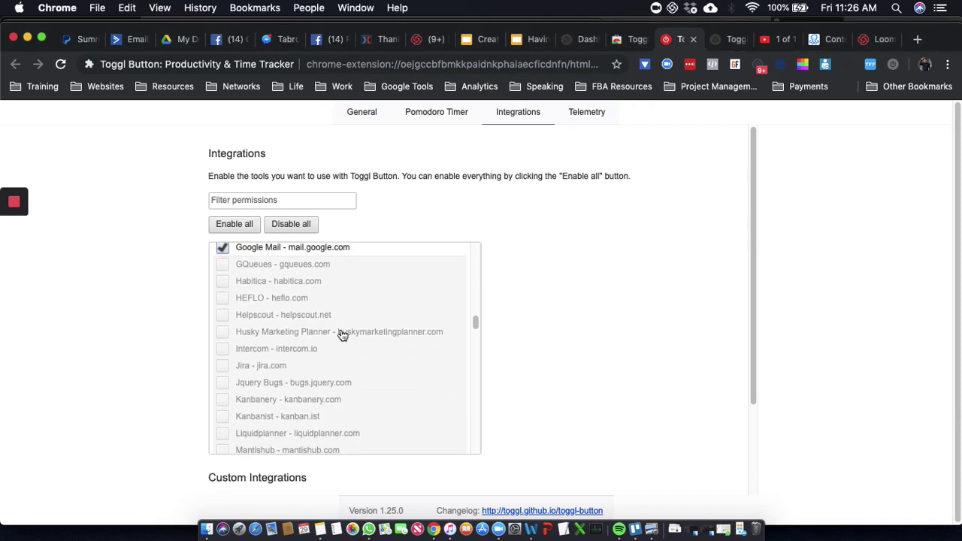
scroll(343, 335, "down", 8)
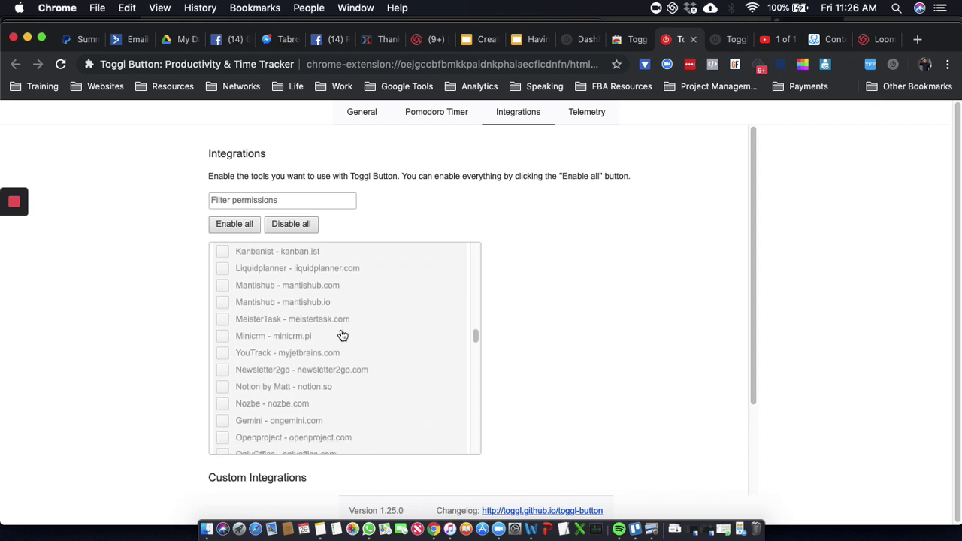
scroll(343, 335, "down", 3)
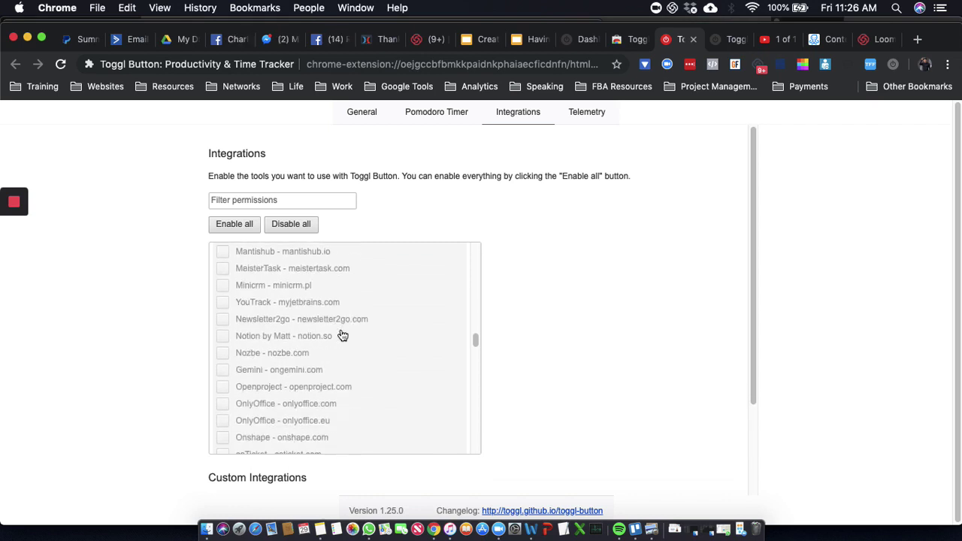
scroll(343, 335, "down", 5)
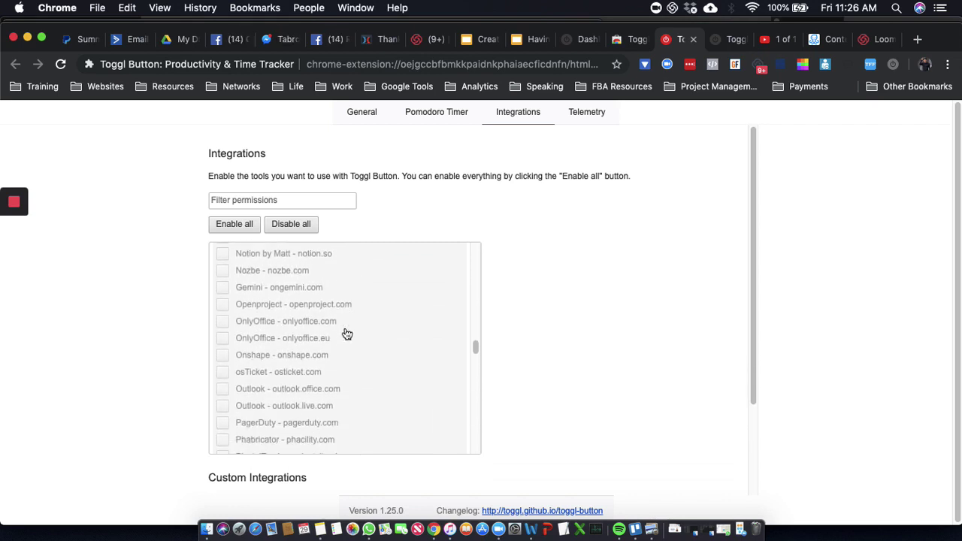
scroll(346, 335, "down", 6)
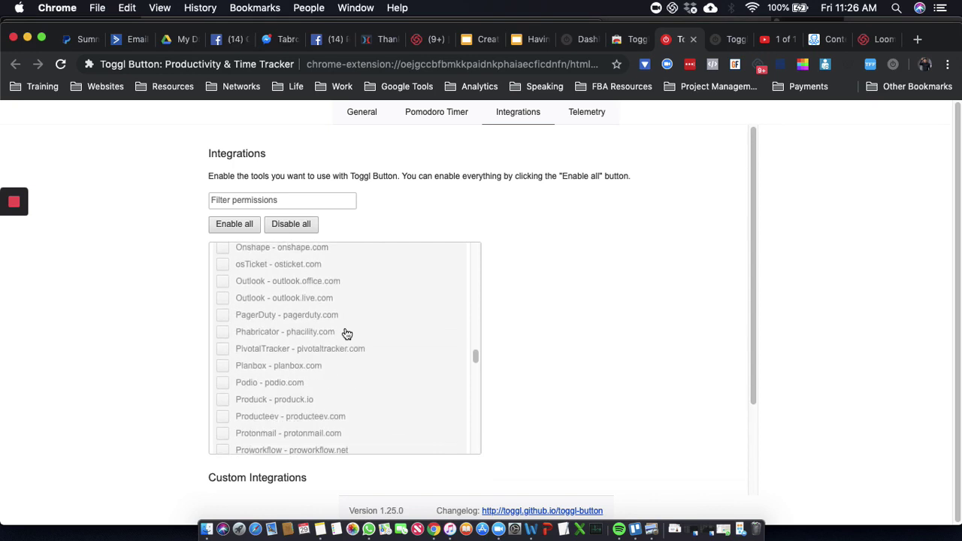
scroll(347, 334, "down", 9)
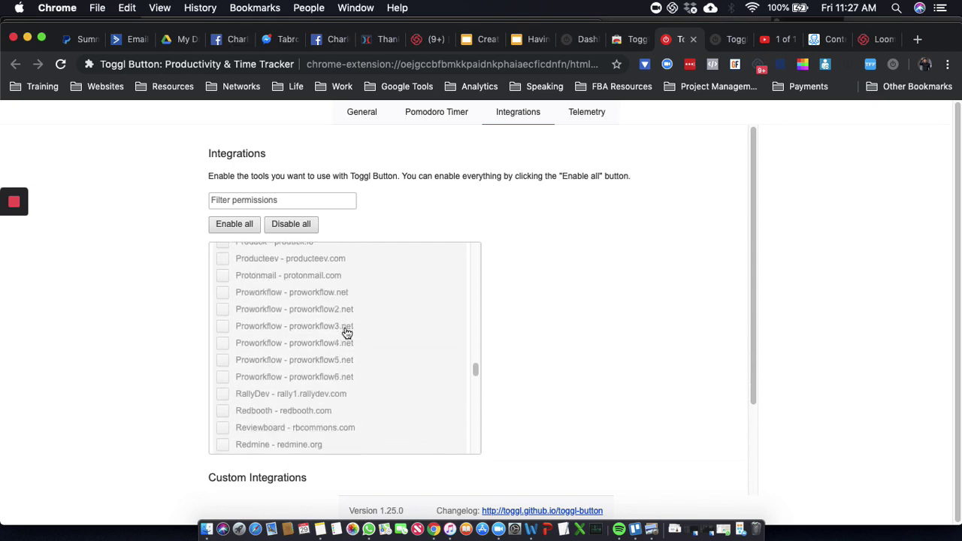
scroll(347, 335, "down", 5)
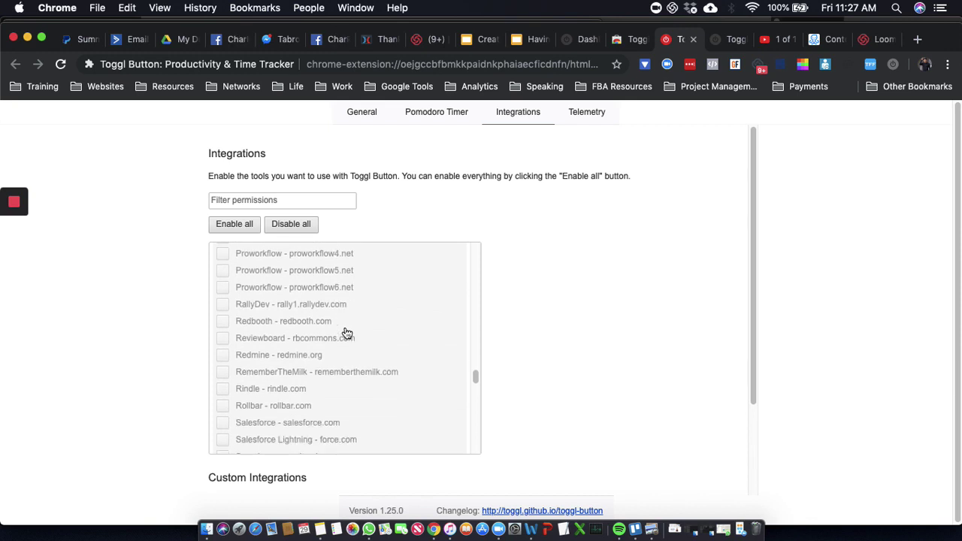
scroll(346, 335, "down", 3)
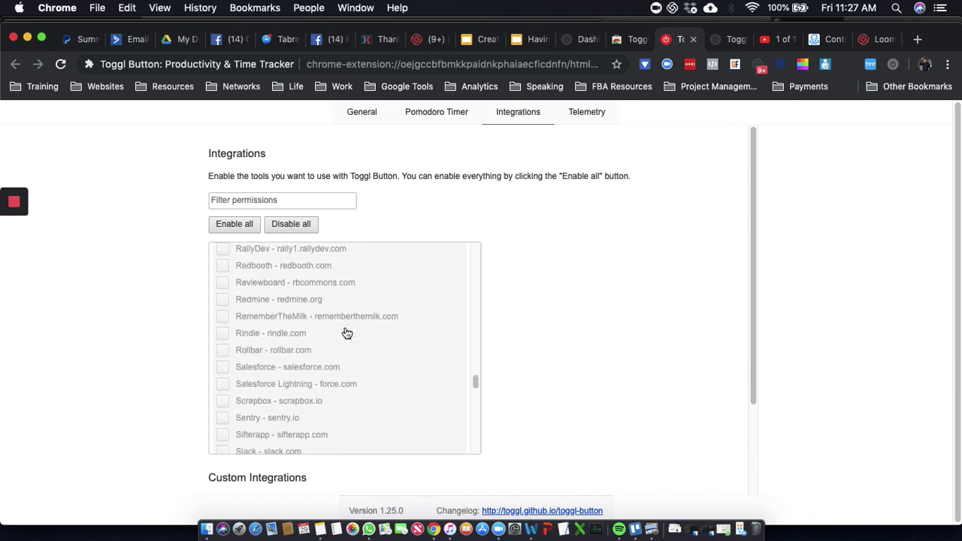
scroll(346, 334, "down", 1)
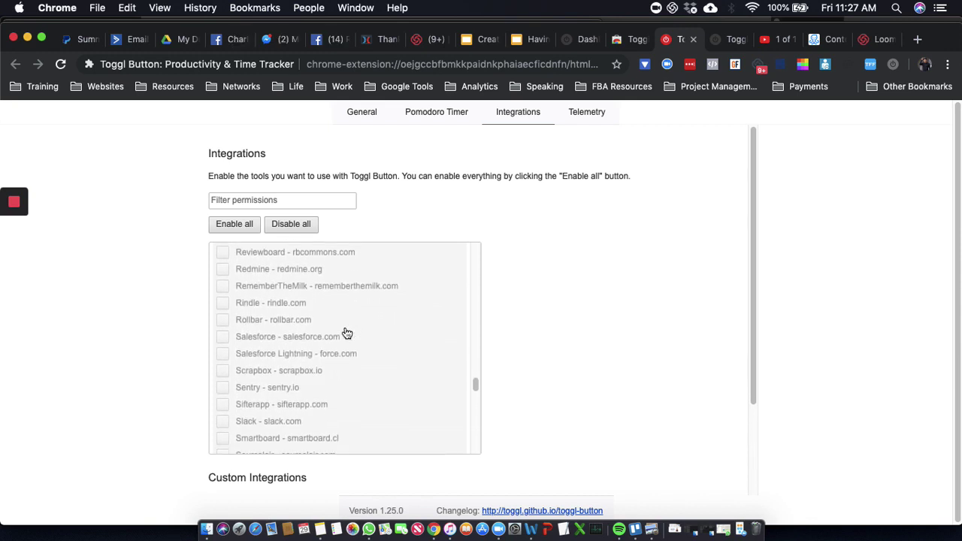
scroll(347, 335, "down", 4)
scroll(347, 333, "down", 1)
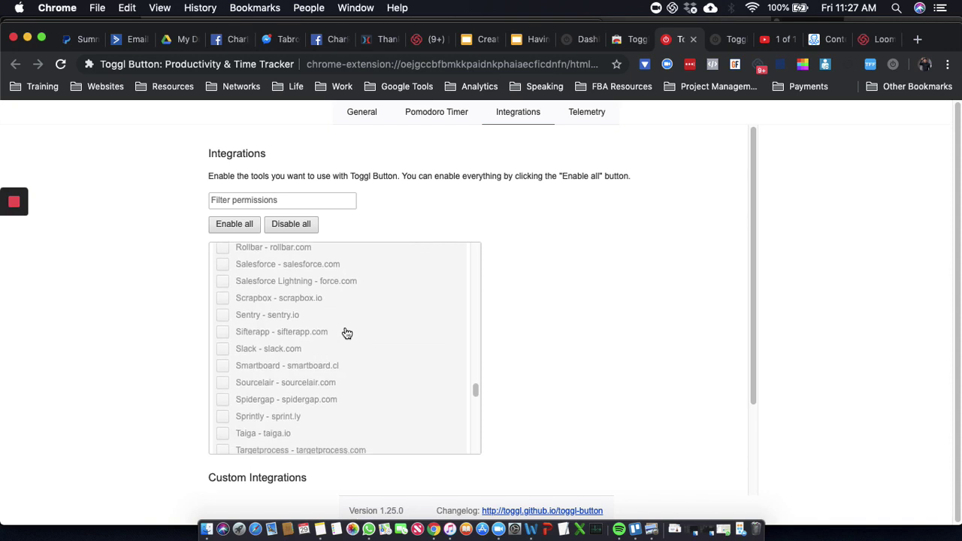
scroll(346, 333, "down", 10)
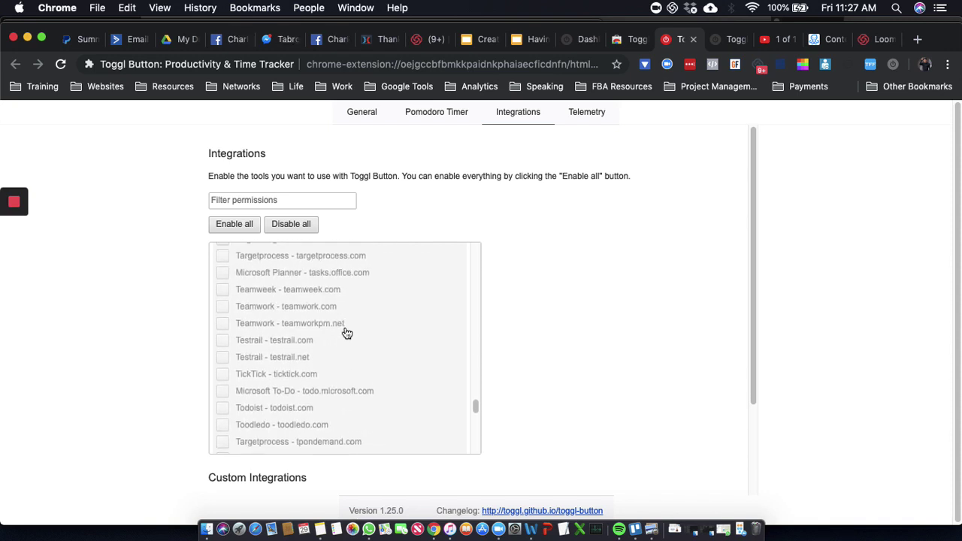
scroll(347, 334, "down", 1)
scroll(347, 334, "down", 1)
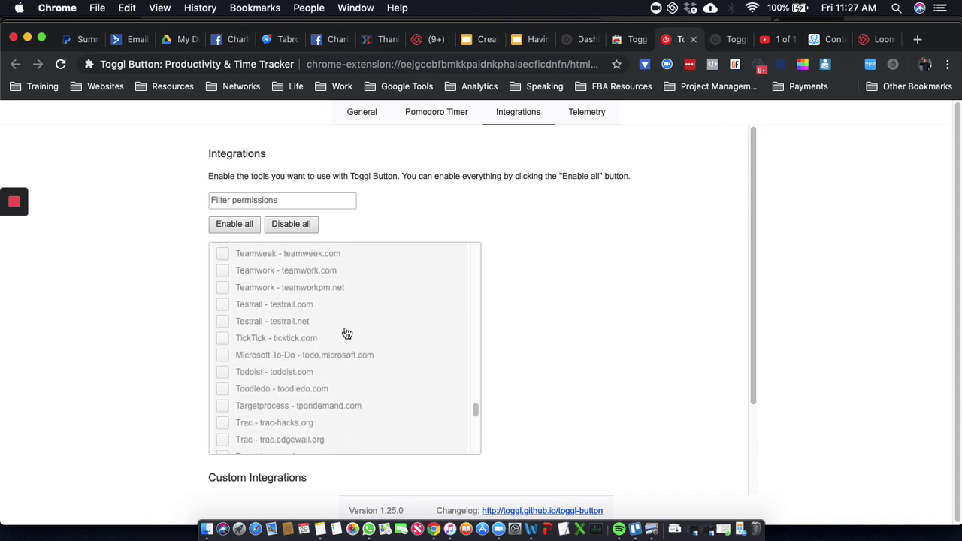
scroll(347, 333, "down", 5)
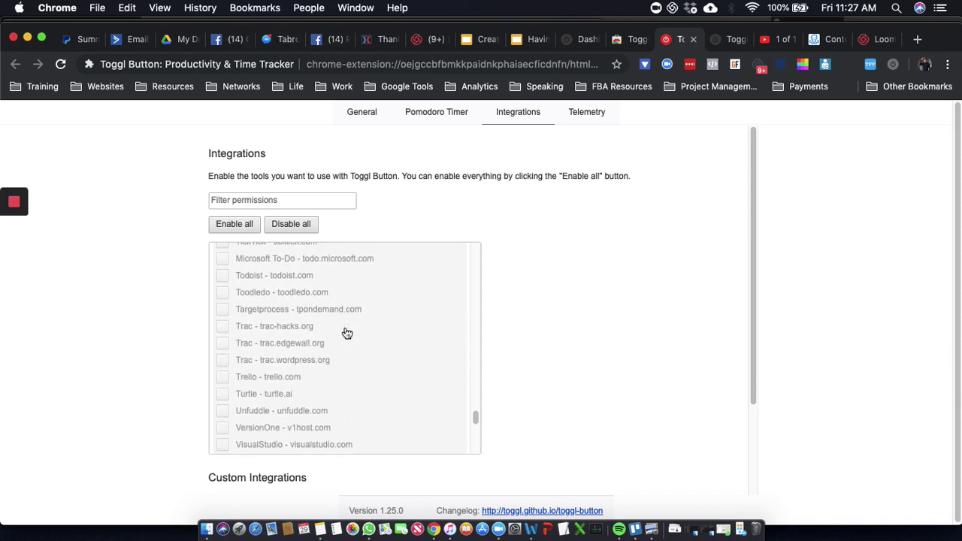
scroll(347, 333, "down", 1)
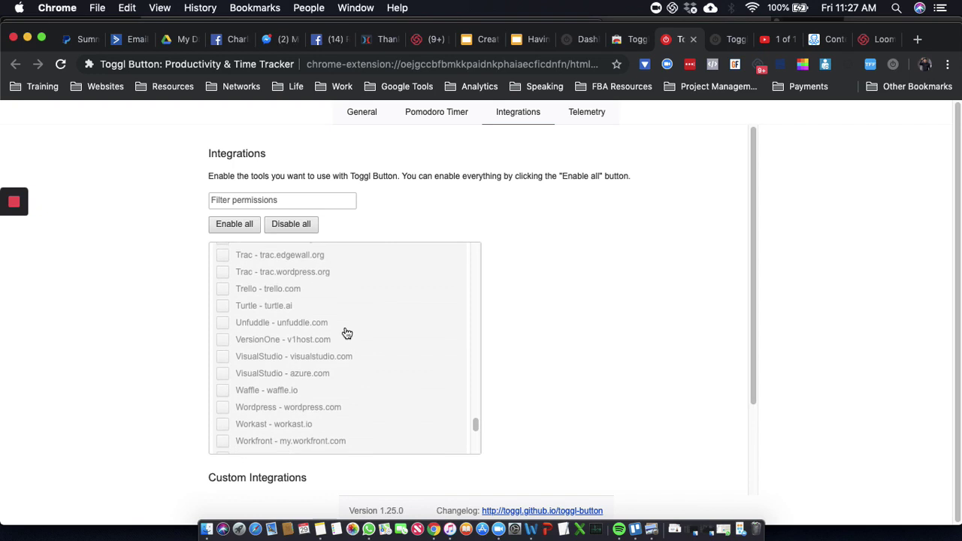
scroll(347, 333, "down", 2)
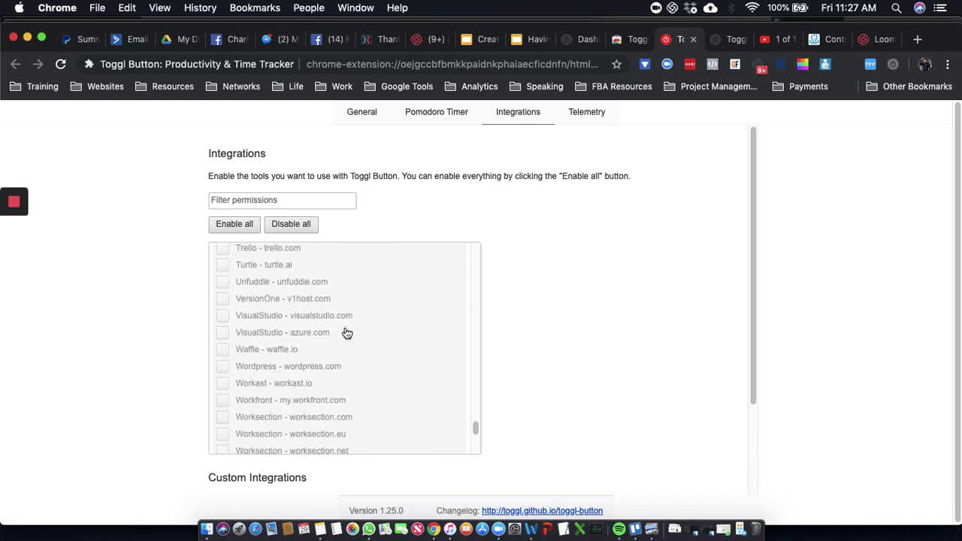
scroll(345, 332, "up", 3)
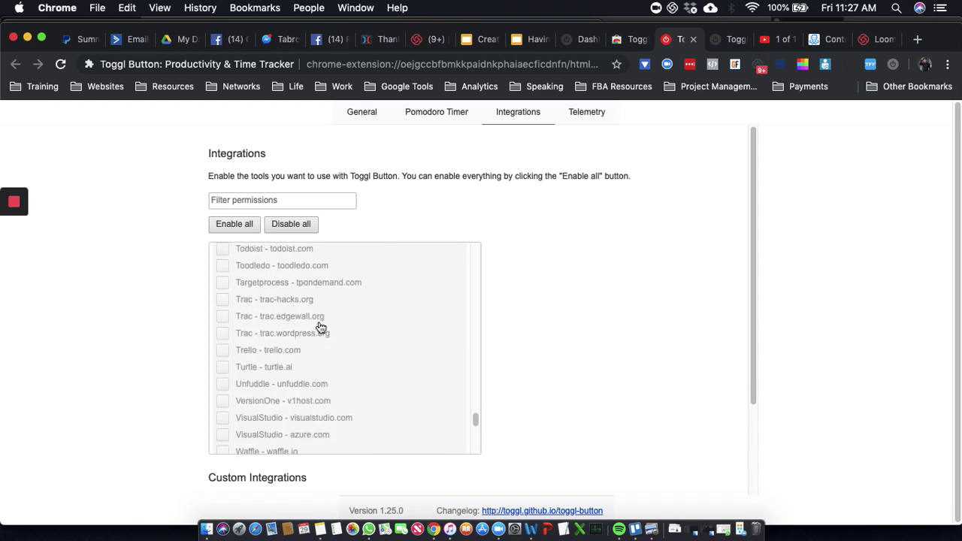
left_click(223, 350)
left_click(605, 191)
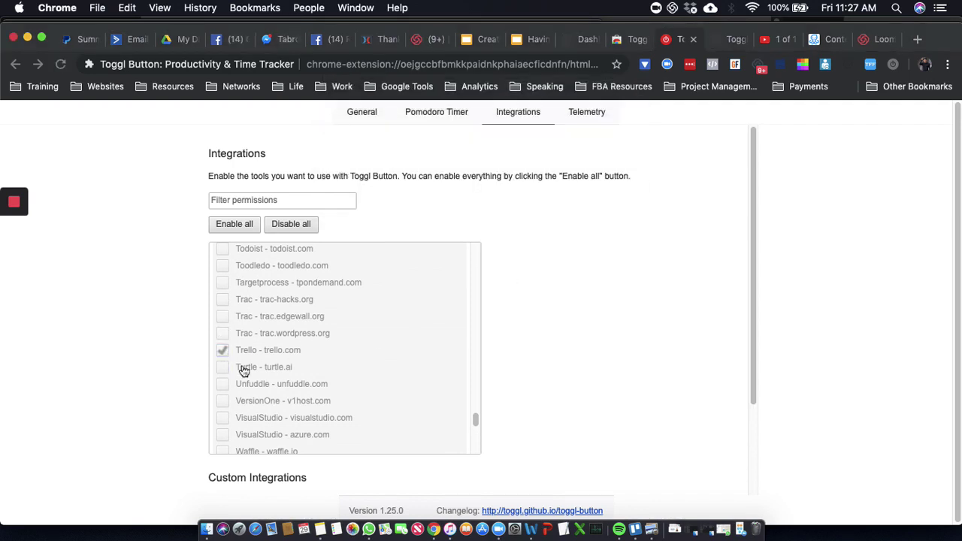
Show the Telemetry settings, with usage statistics and error reports both enabled.
scroll(358, 346, "down", 5)
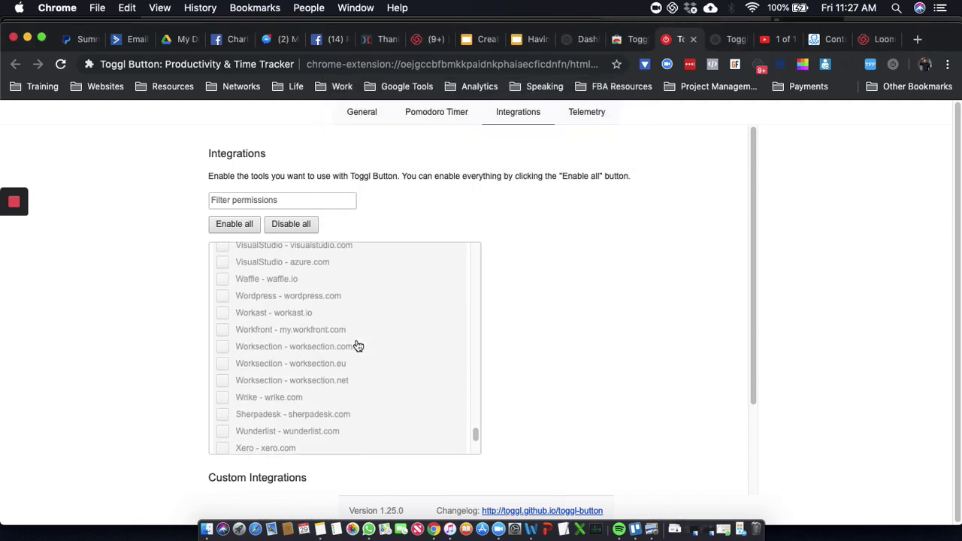
scroll(358, 346, "down", 1)
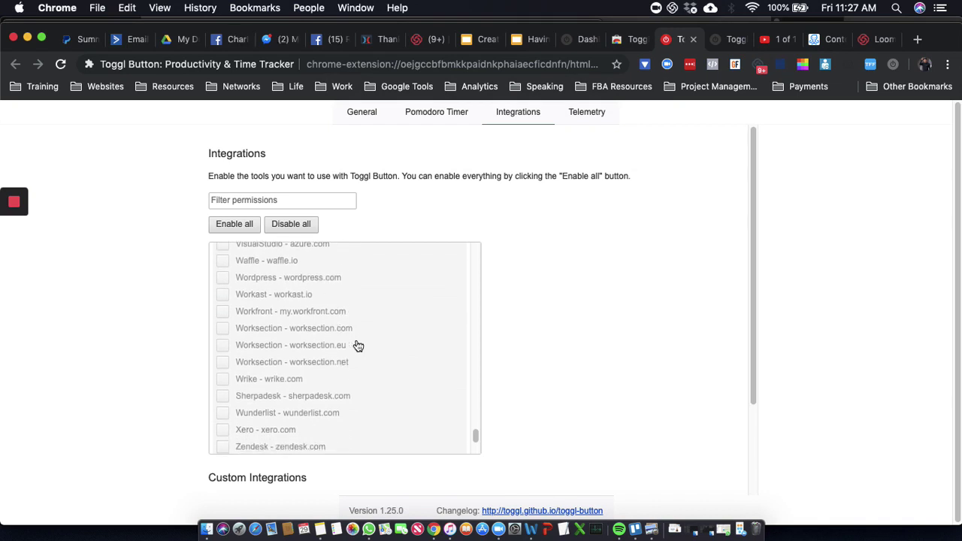
scroll(358, 346, "down", 3)
scroll(358, 346, "down", 2)
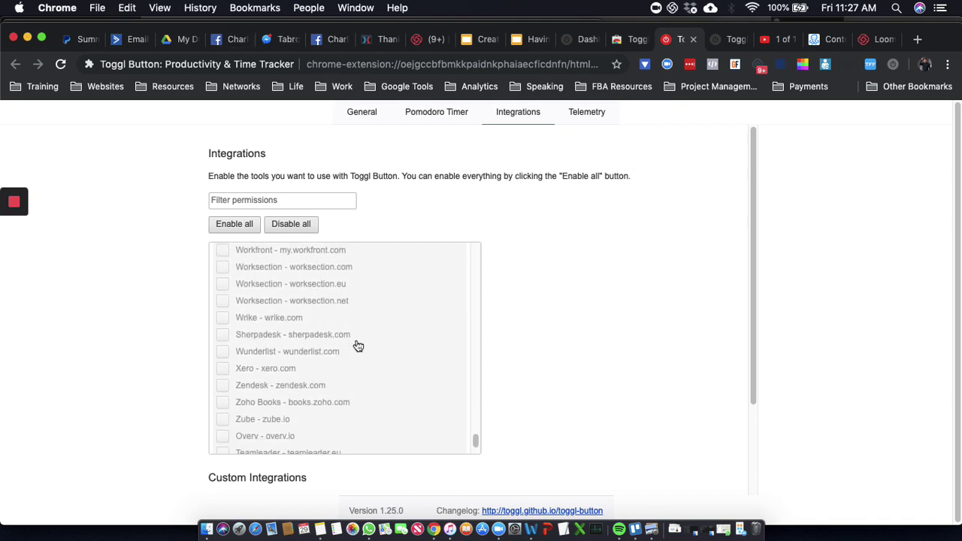
scroll(358, 346, "down", 1)
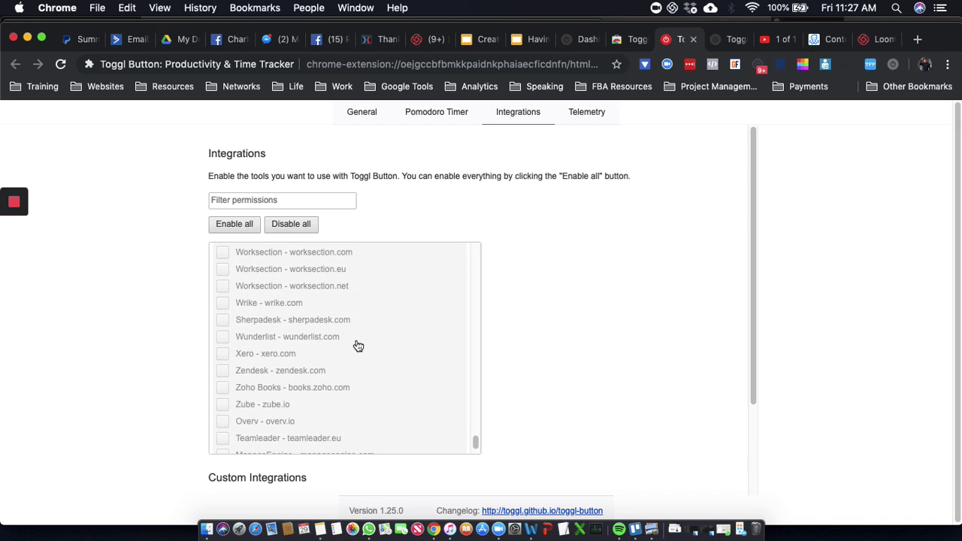
scroll(358, 345, "down", 1)
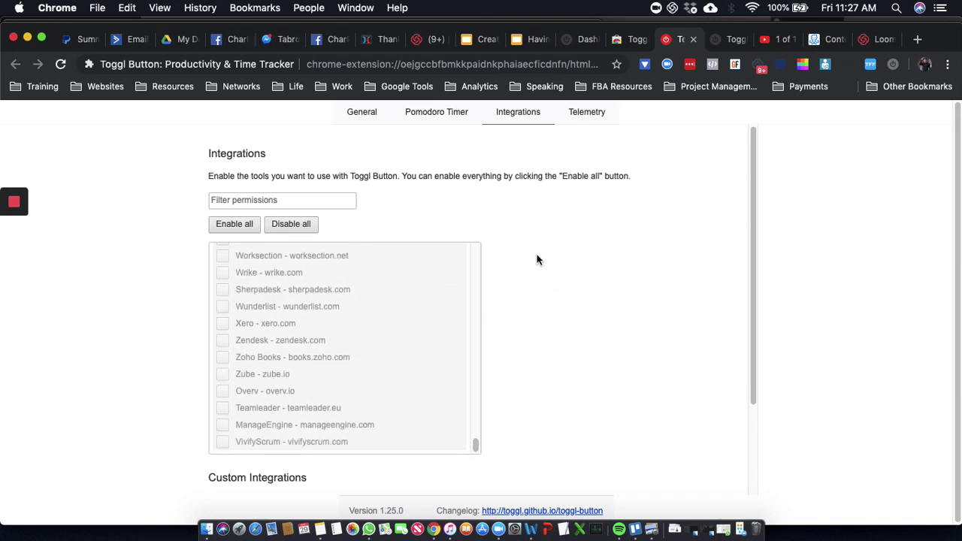
left_click(591, 122)
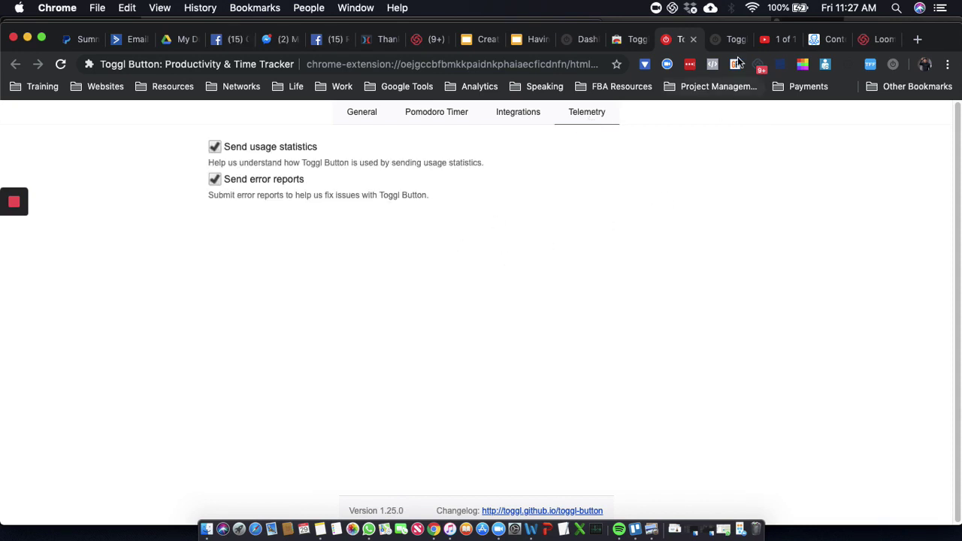
On the Toggl web timer, describe the new time entry as 'Creating Toggl Training'.
left_click(721, 40)
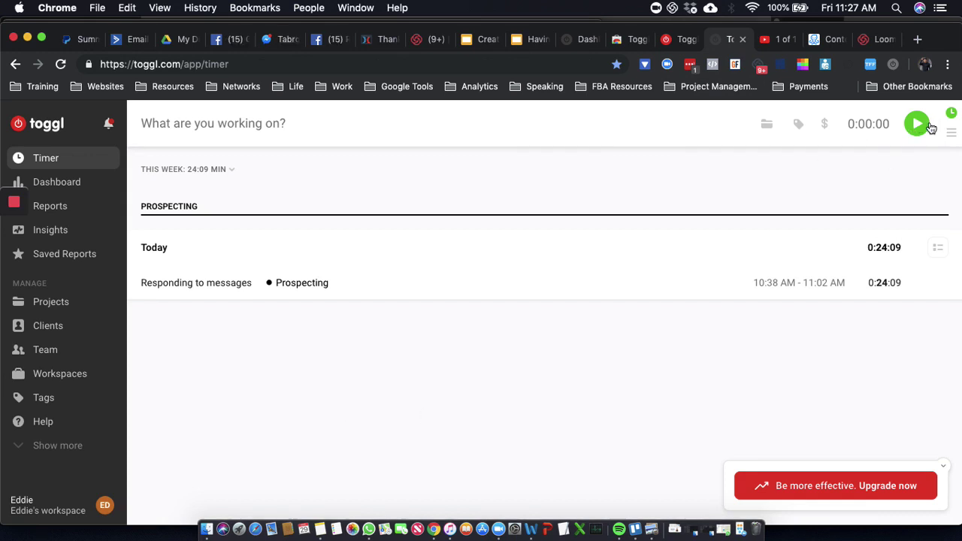
left_click(438, 119)
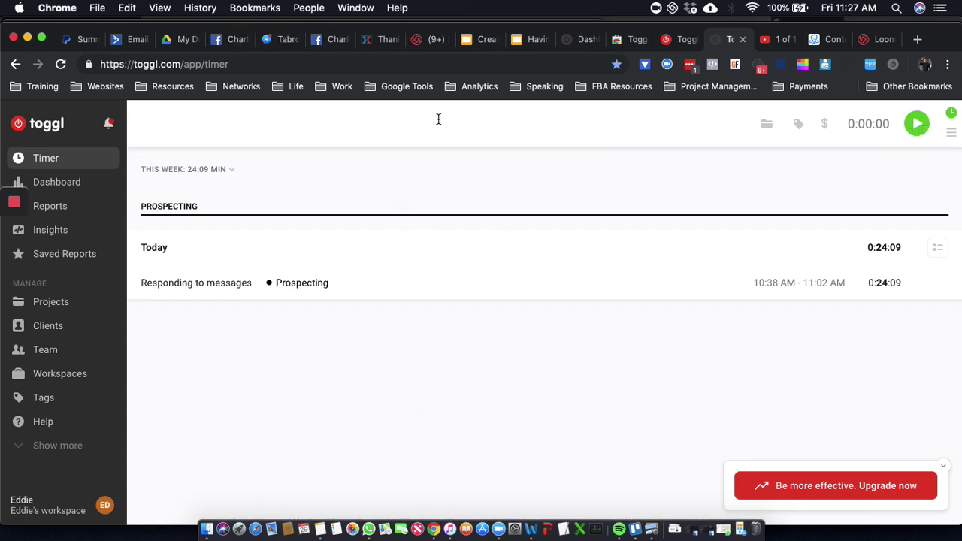
type("/creatubg")
key("BackSpace")
key("BackSpace")
key("BackSpace")
key("BackSpace")
key("BackSpace")
key("BackSpace")
key("BackSpace")
type("cre")
key("BackSpace")
key("BackSpace")
key("BackSpace")
type("Creating To")
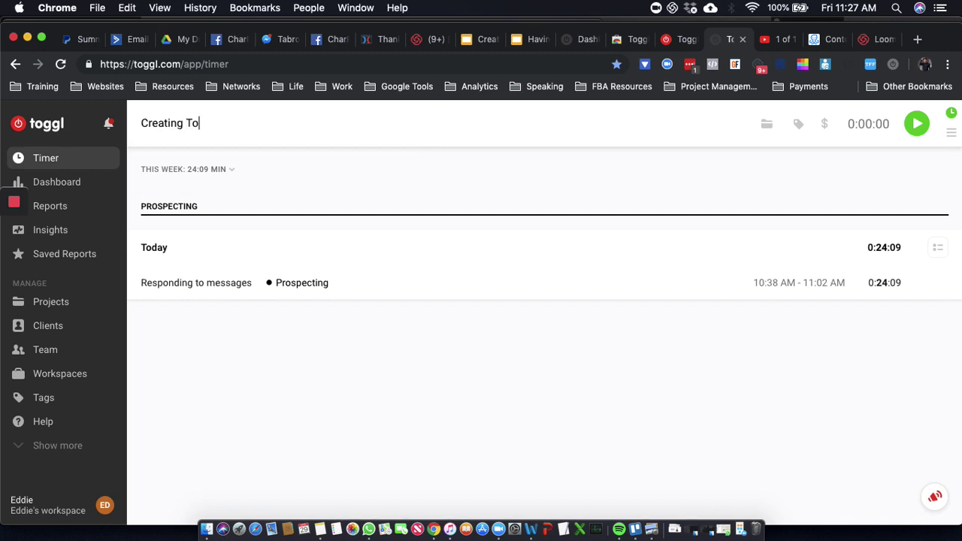
type("ggl Trainig")
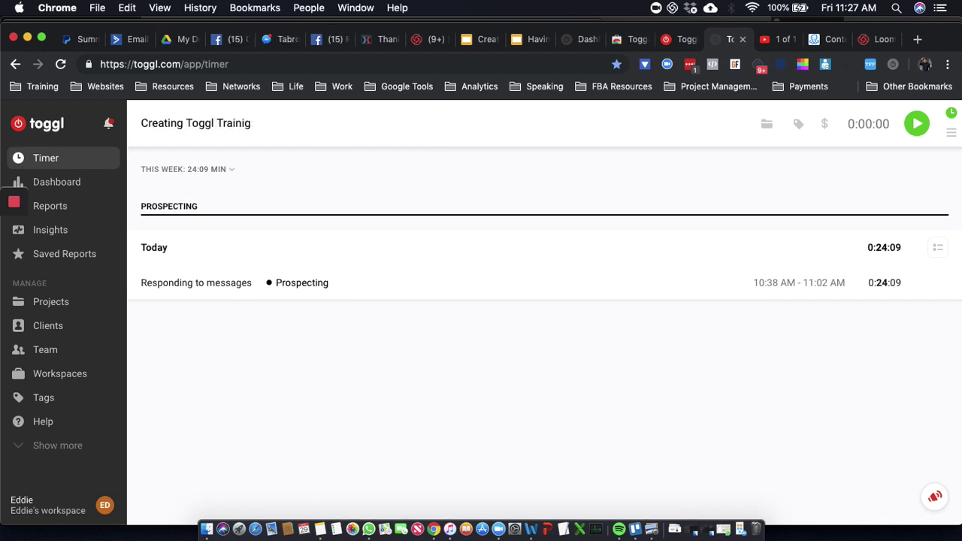
key("BackSpace")
type("ng")
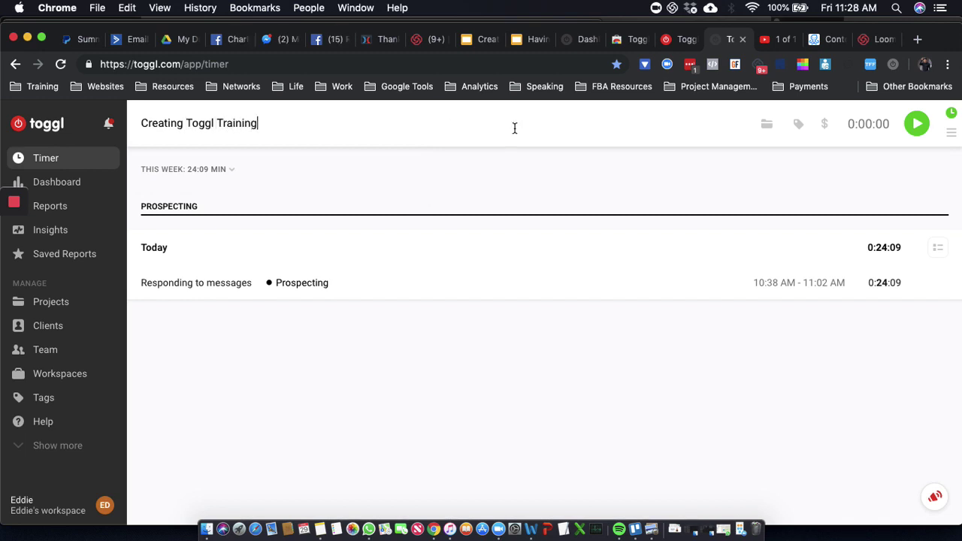
Assign a newly created Training project to the entry and start its timer.
left_click(766, 132)
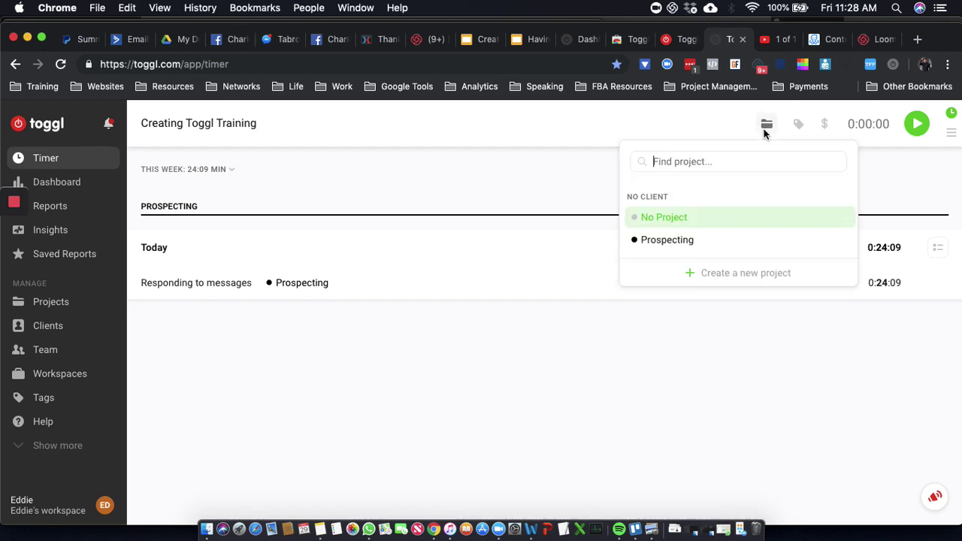
left_click(724, 276)
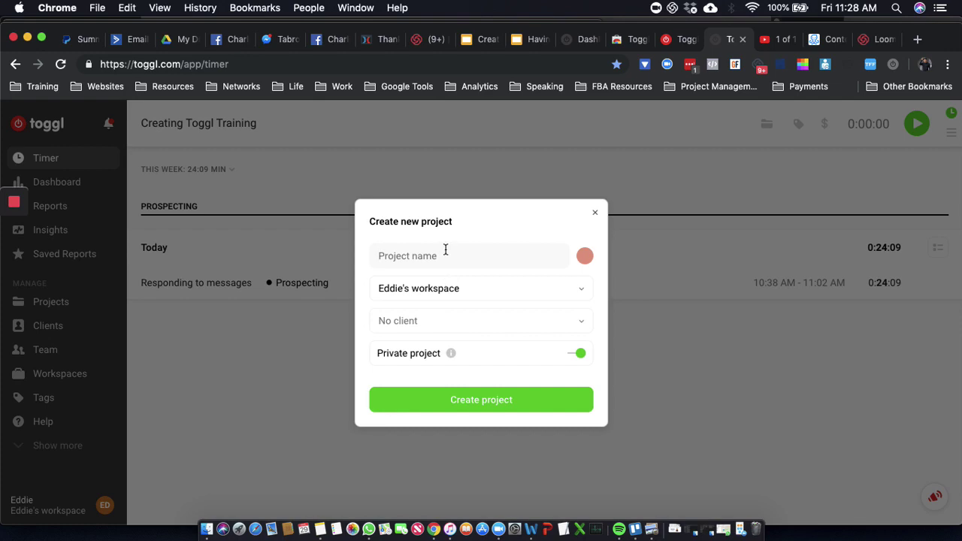
left_click(446, 249)
type("Training")
left_click(529, 405)
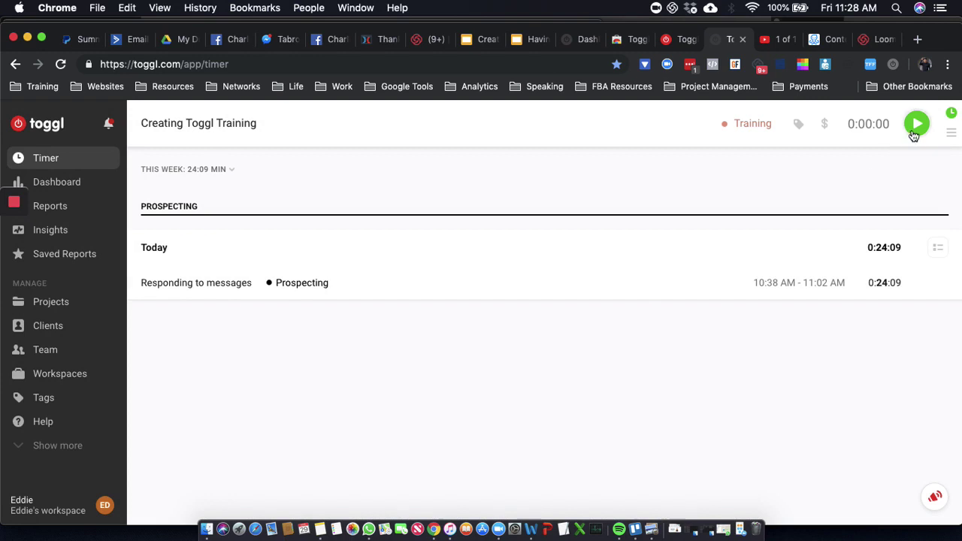
left_click(916, 125)
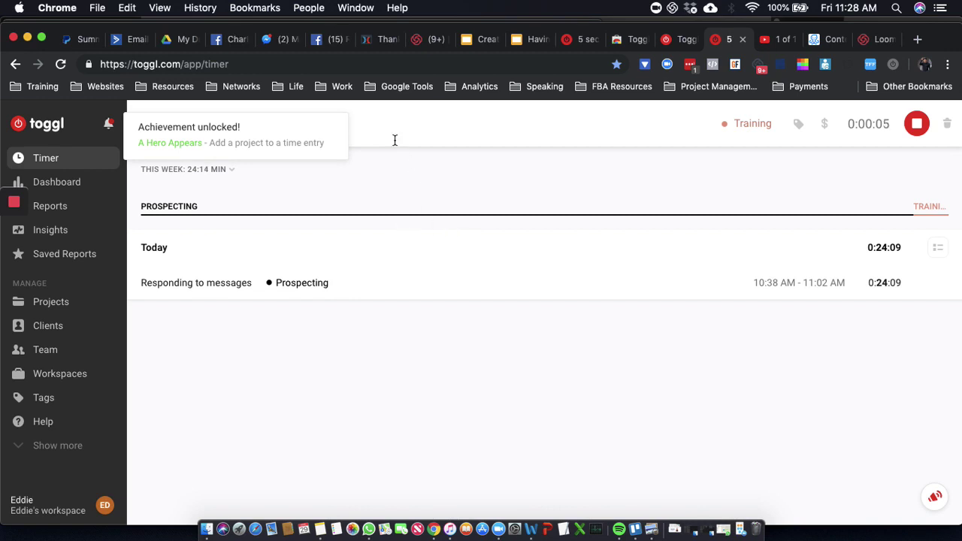
left_click(333, 125)
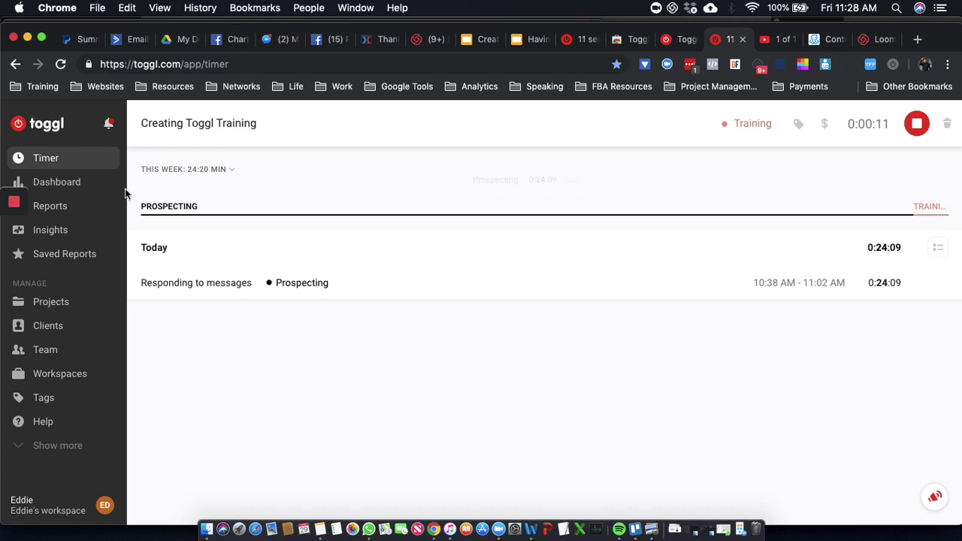
left_click(68, 212)
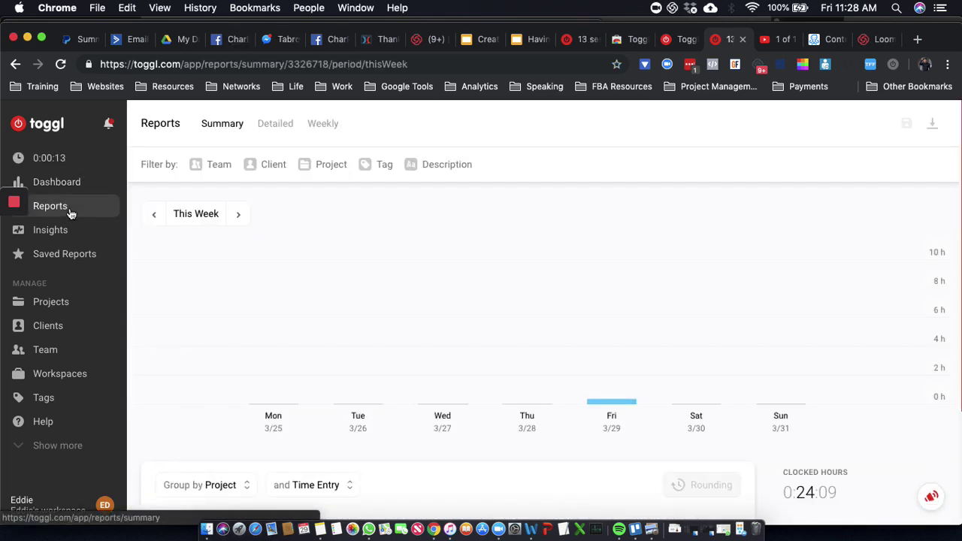
scroll(474, 350, "down", 3)
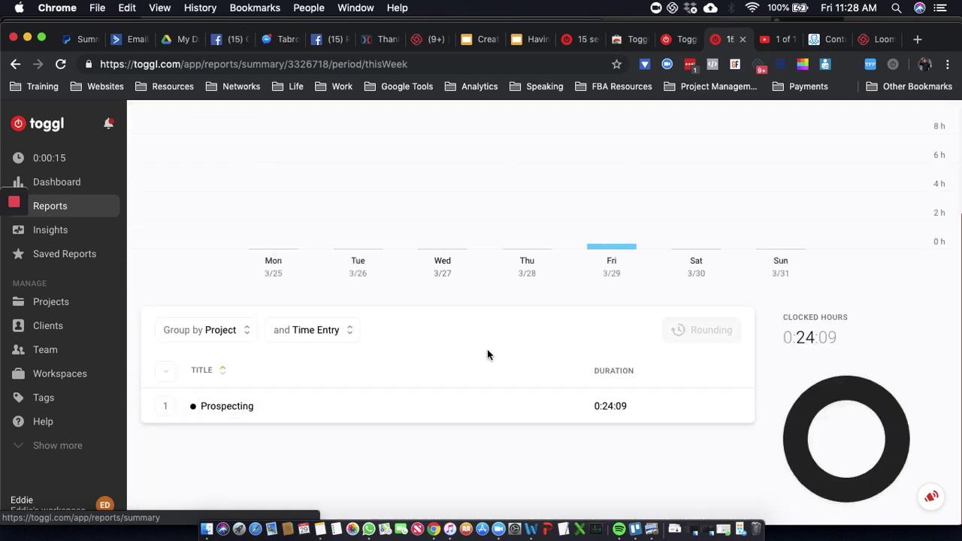
scroll(520, 383, "up", 3)
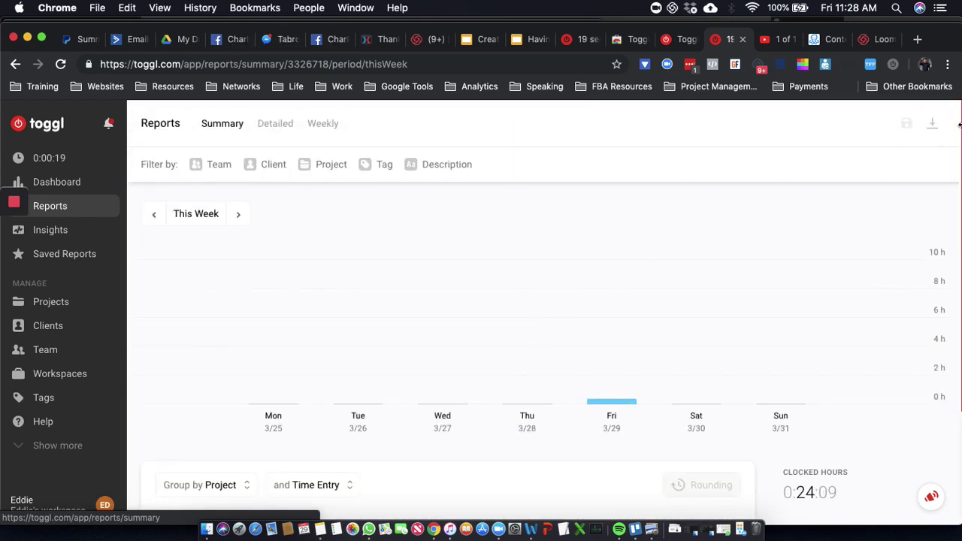
left_click(49, 158)
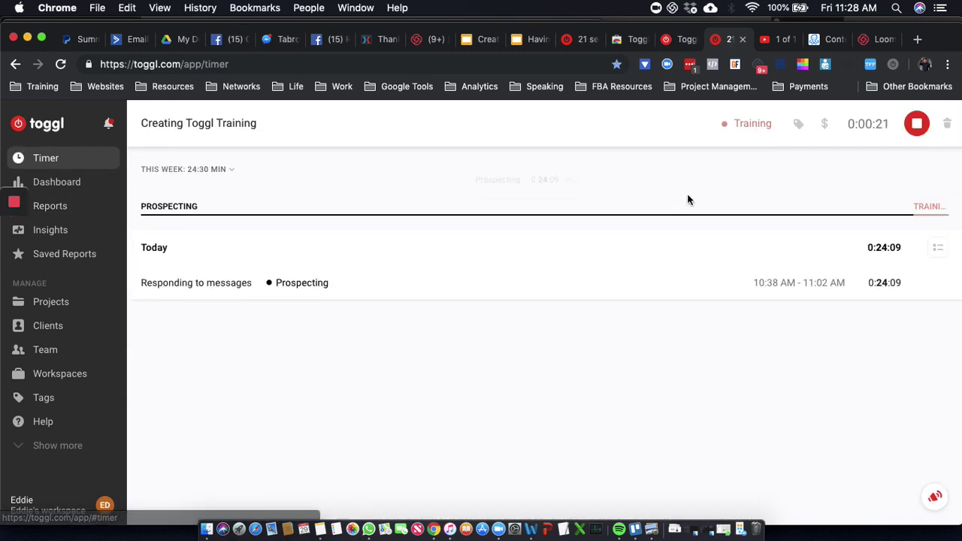
mouse_move(824, 128)
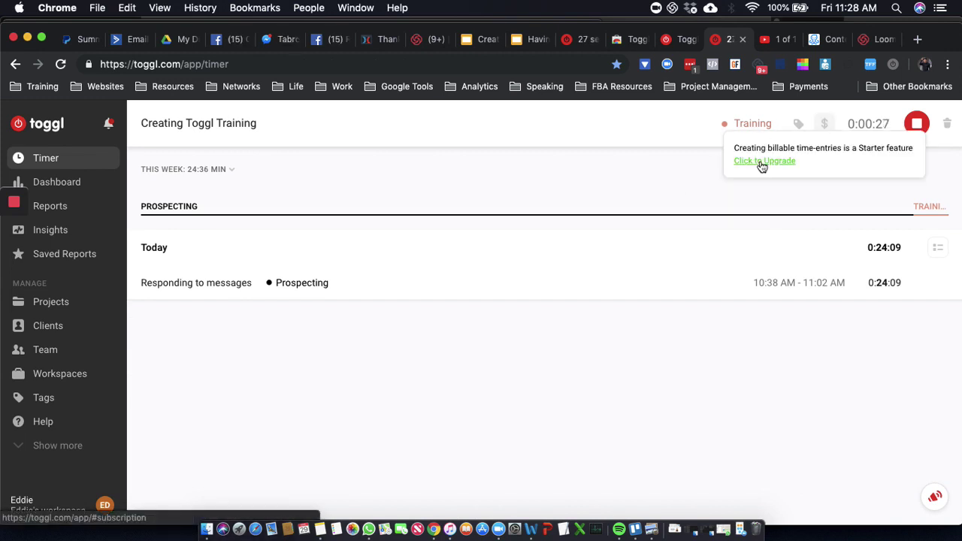
left_click(761, 164)
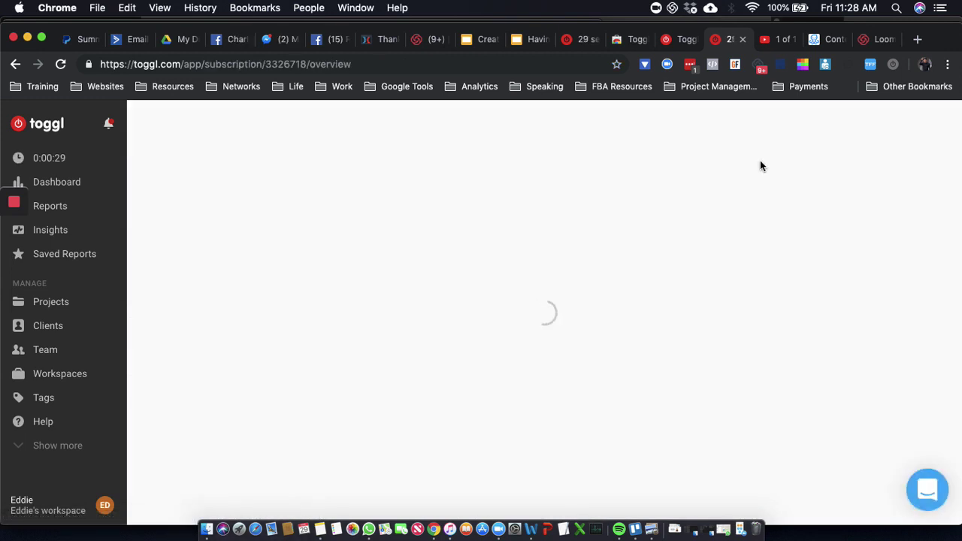
scroll(385, 282, "down", 3)
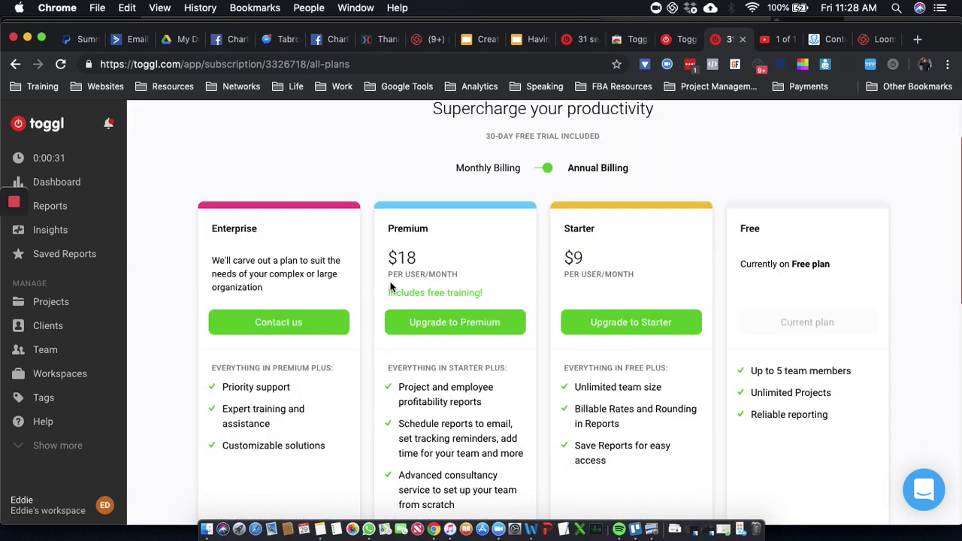
scroll(398, 277, "down", 3)
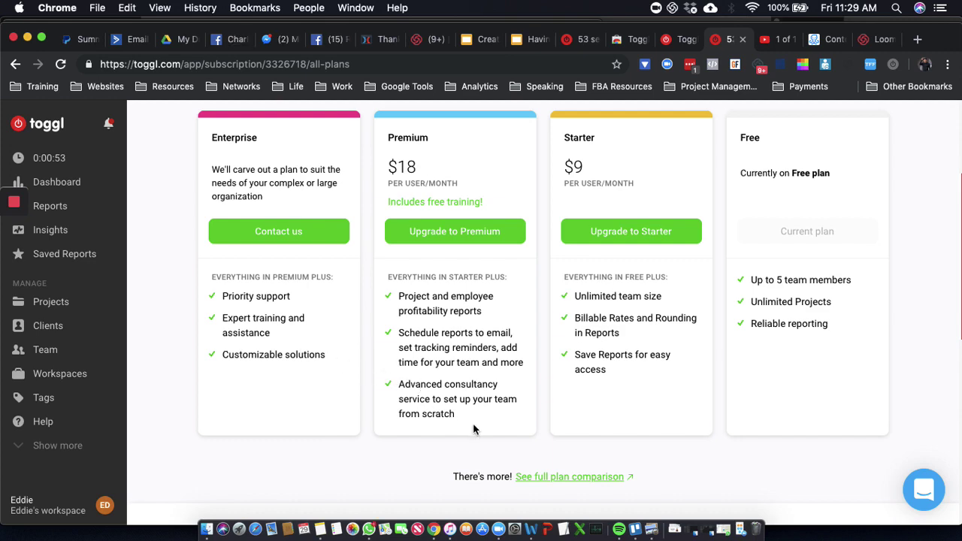
scroll(543, 423, "up", 5)
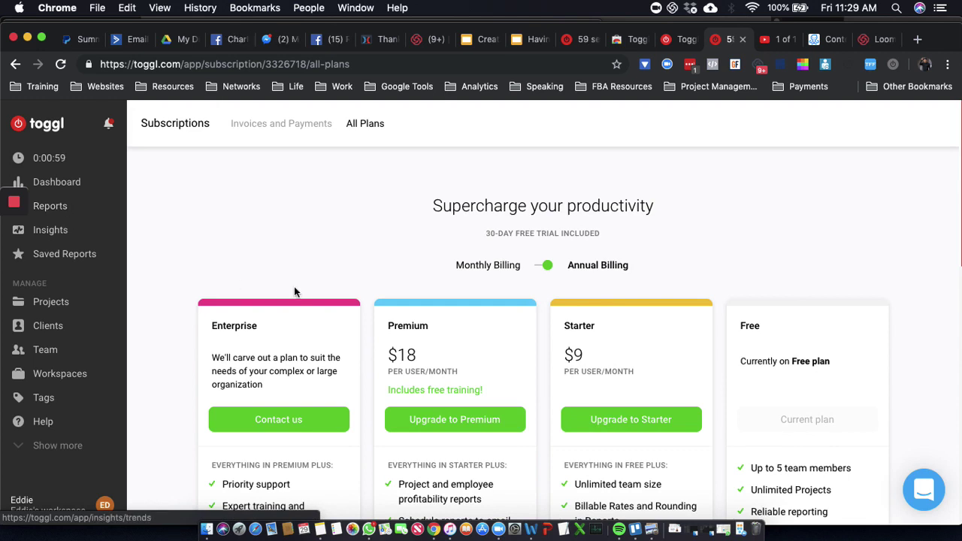
left_click(49, 150)
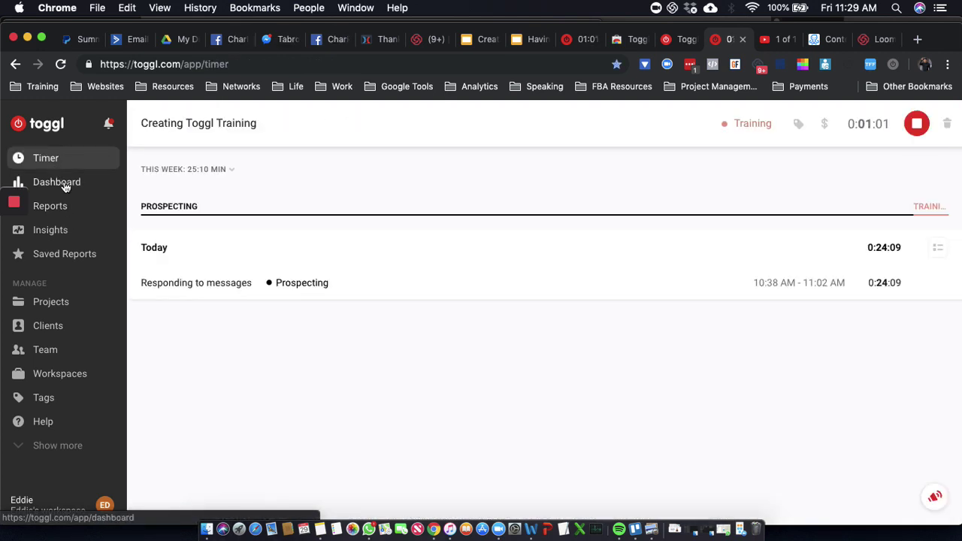